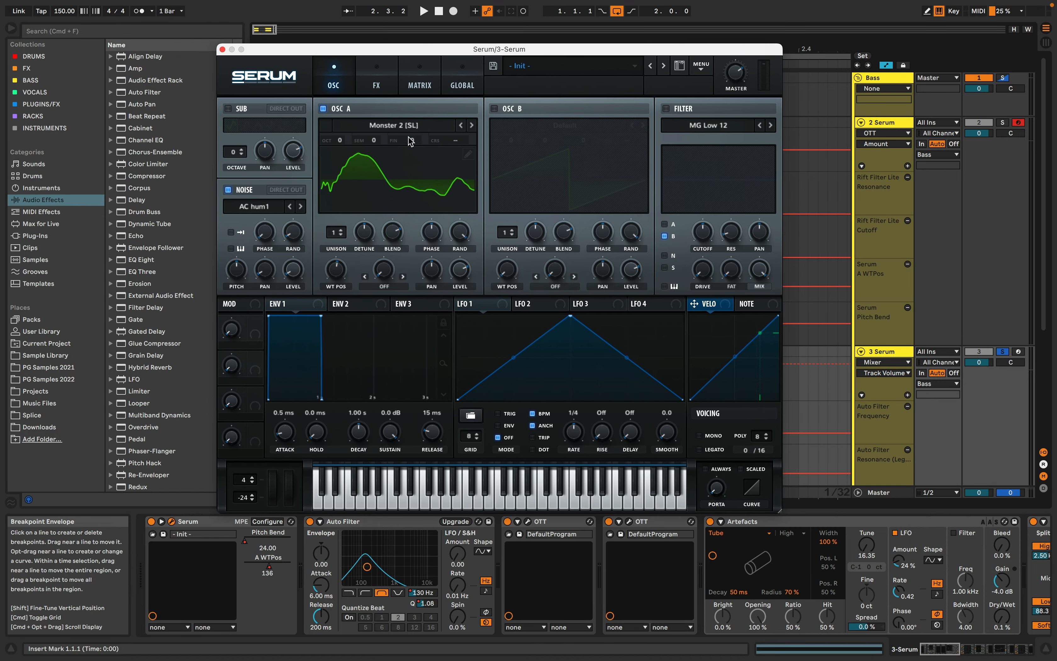
Select the Monster 2 [SL] wavetable from the Spectral category for Serum's oscillator A.
left_click(405, 125)
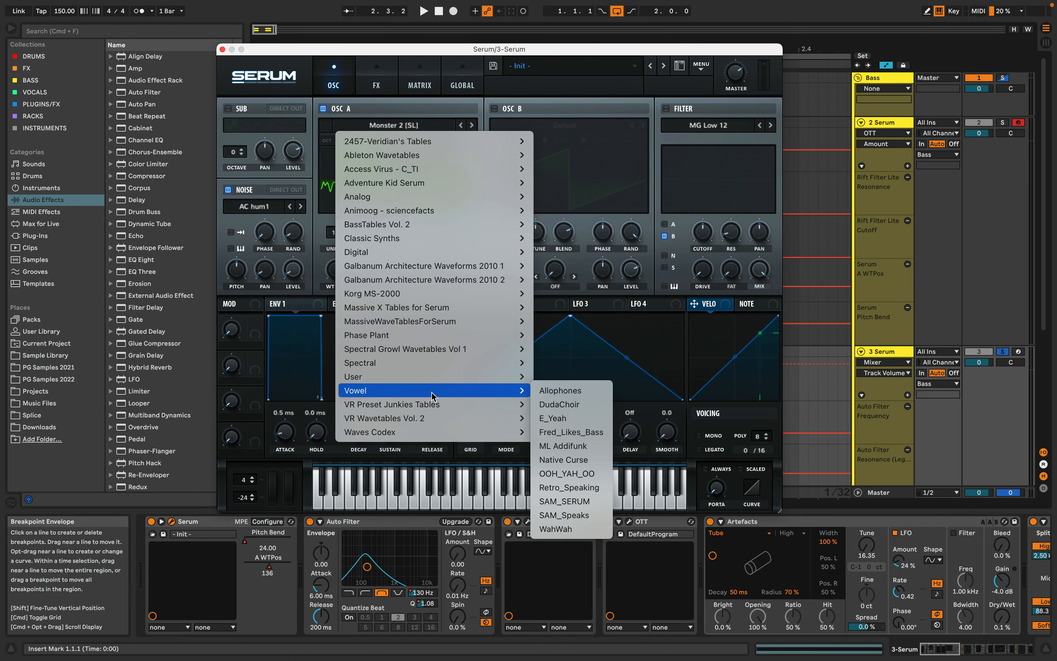
mouse_move(517, 367)
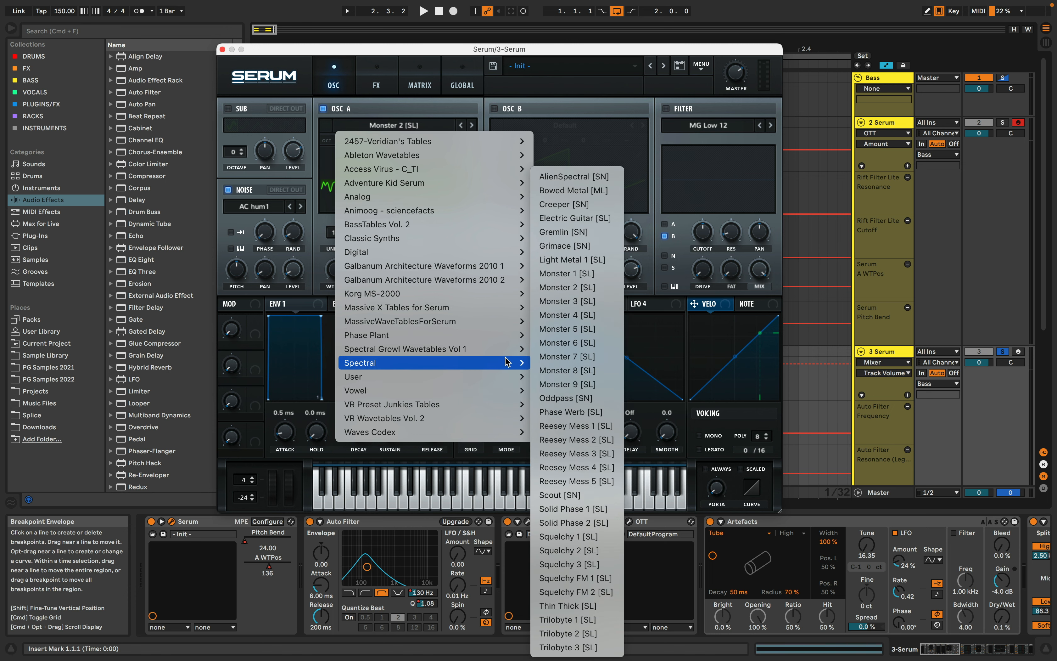
left_click(580, 289)
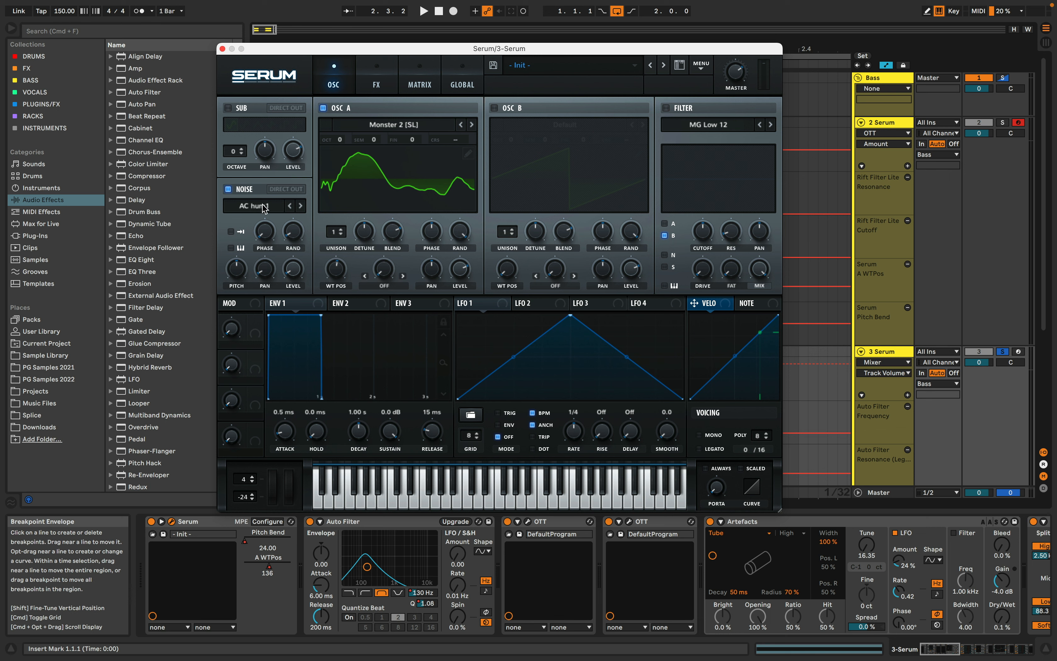
Check Serum's noise level and its effects page, and return to the oscillator page.
left_click(291, 276)
left_click(377, 74)
left_click(347, 84)
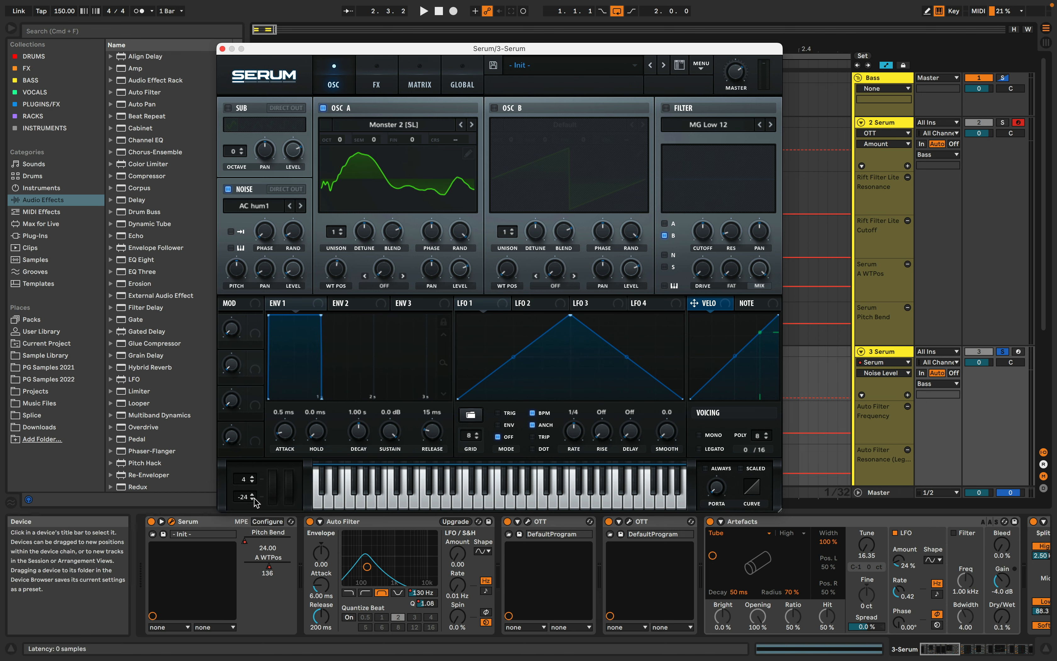
Select the 3 Serum track and review its device chain and automation lanes.
left_click(887, 355)
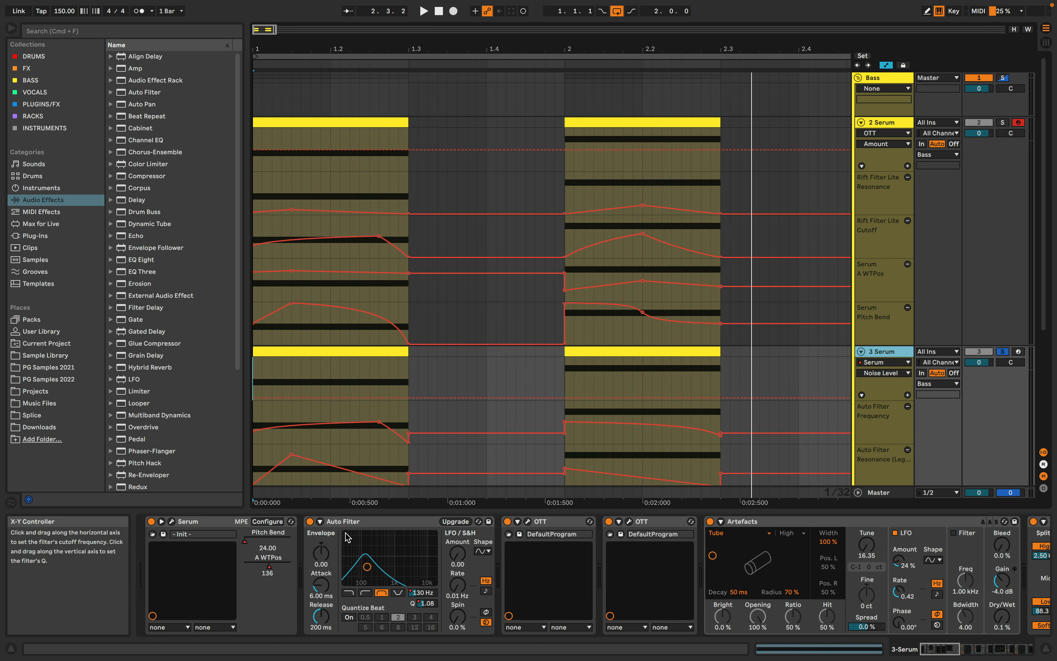
scroll(888, 296, "down", 1)
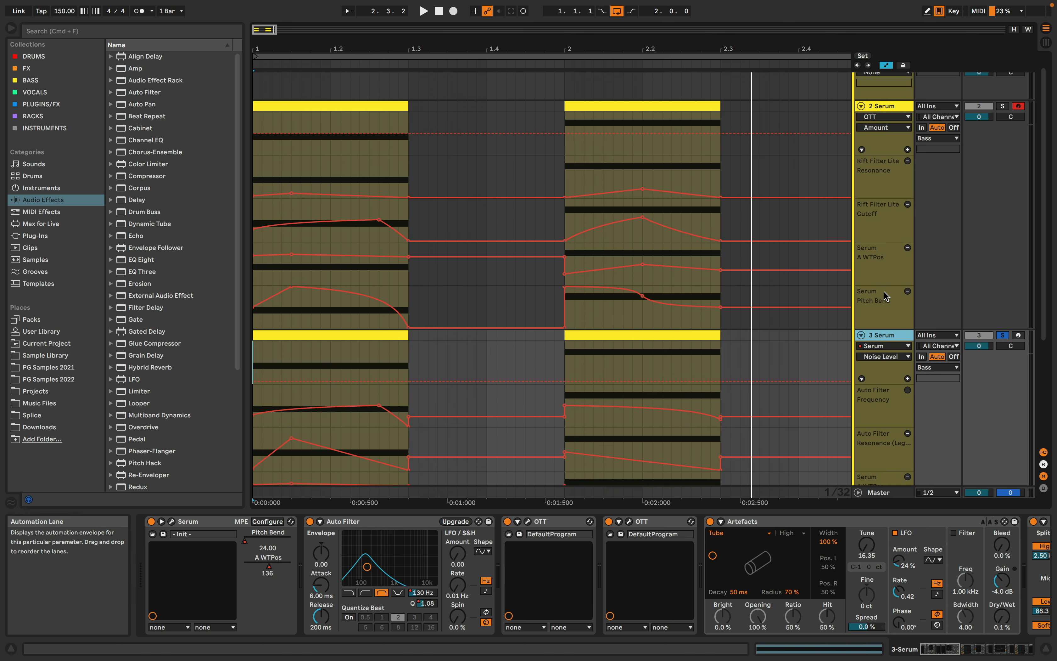
scroll(888, 296, "down", 5)
scroll(885, 218, "up", 6)
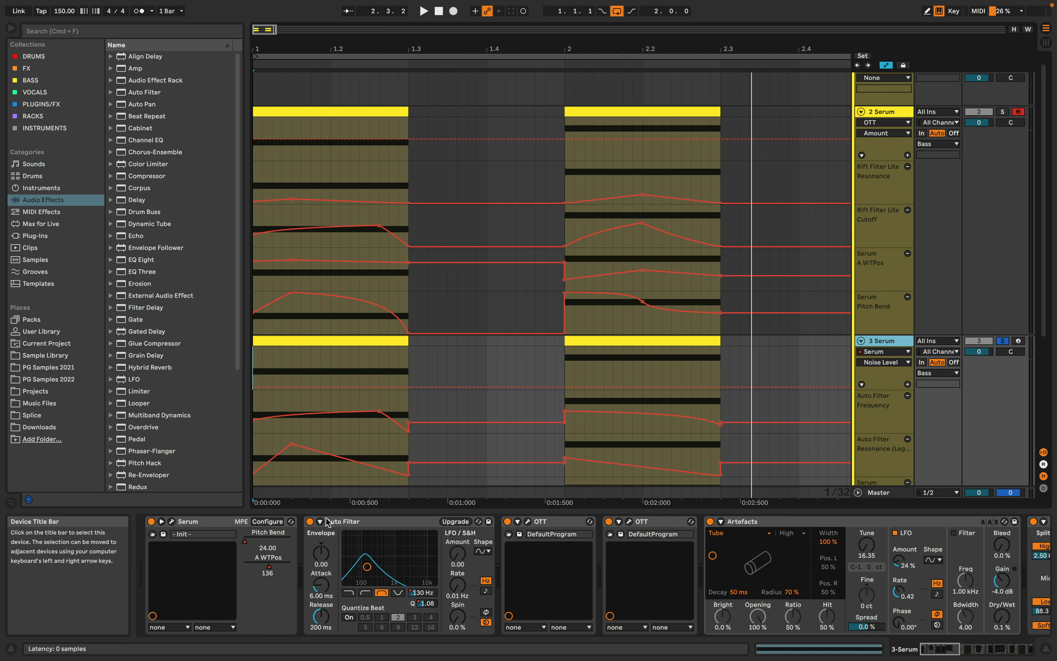
Inspect Rift Filter Lite on the 2 Serum track and bring up its cutoff automation.
left_click(544, 142)
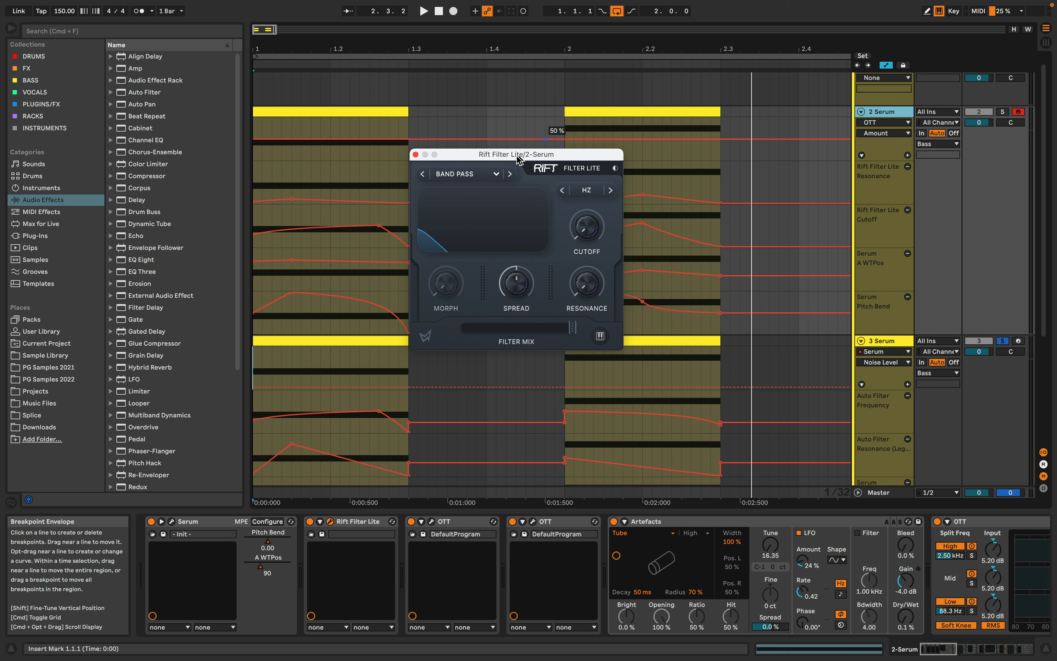
left_click(587, 229)
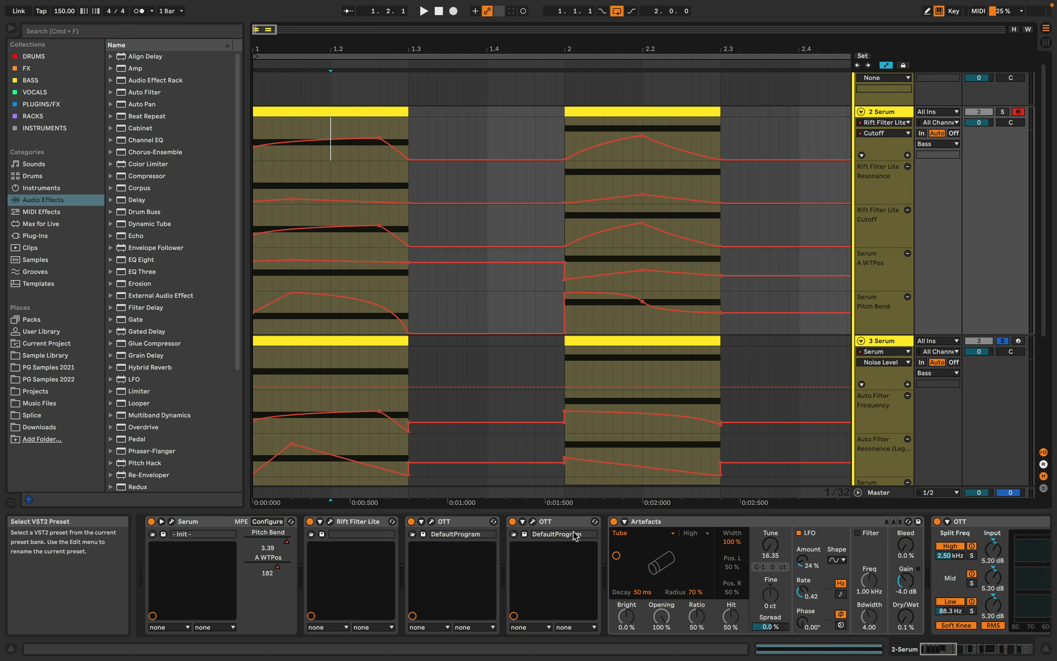
Audition the 2 Serum bass with the Phaser's feedback at 0.00, and raise the feedback to 0.91.
scroll(614, 560, "right", 5)
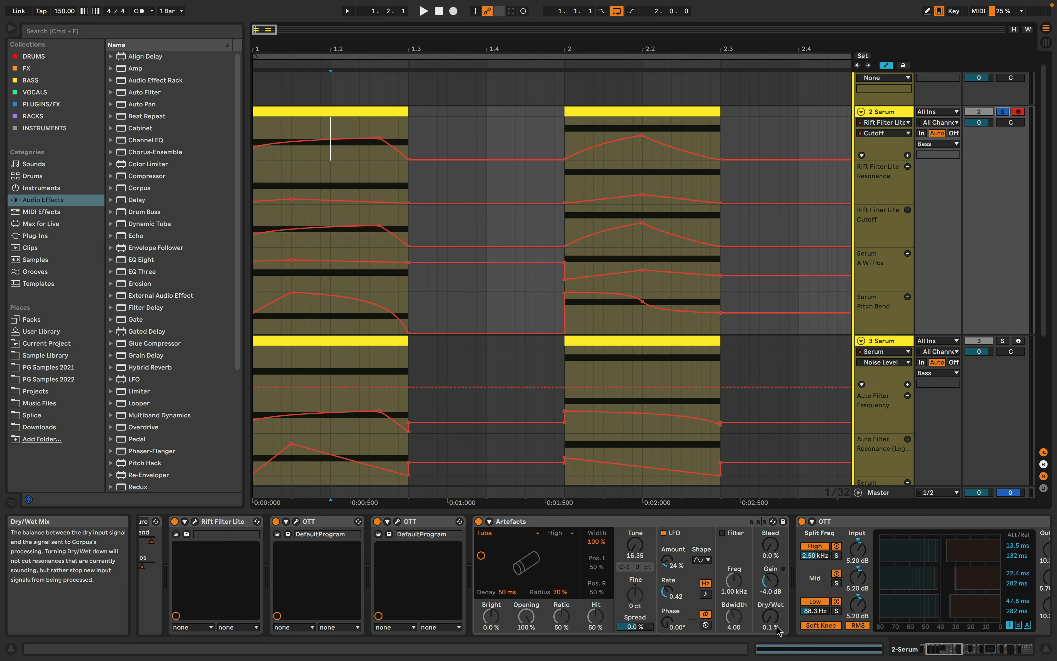
scroll(848, 576, "right", 5)
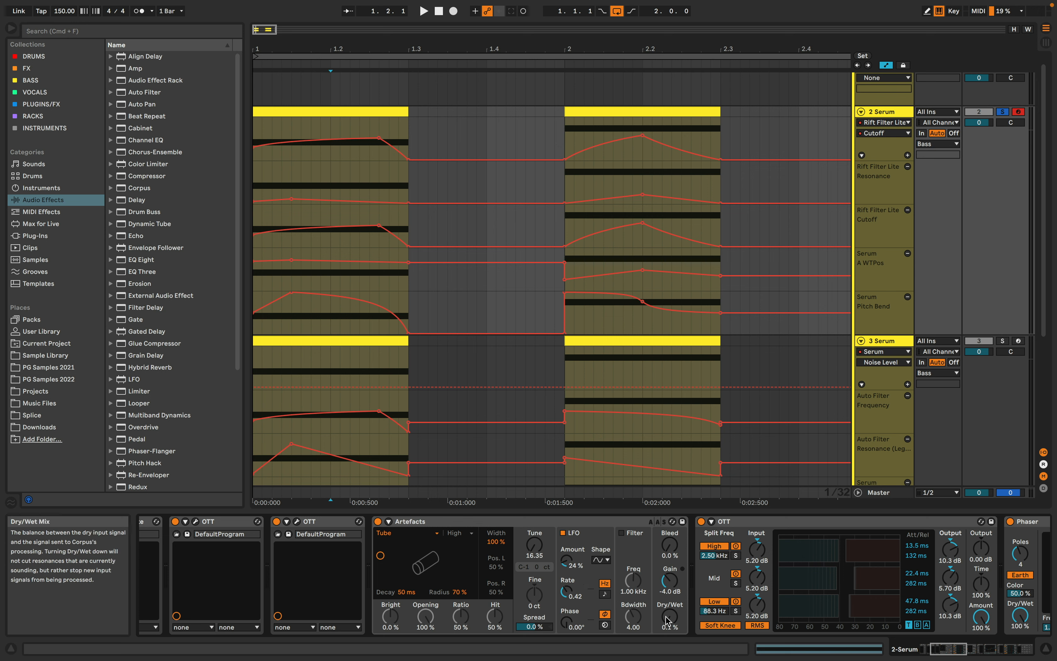
scroll(676, 624, "right", 3)
scroll(676, 624, "right", 4)
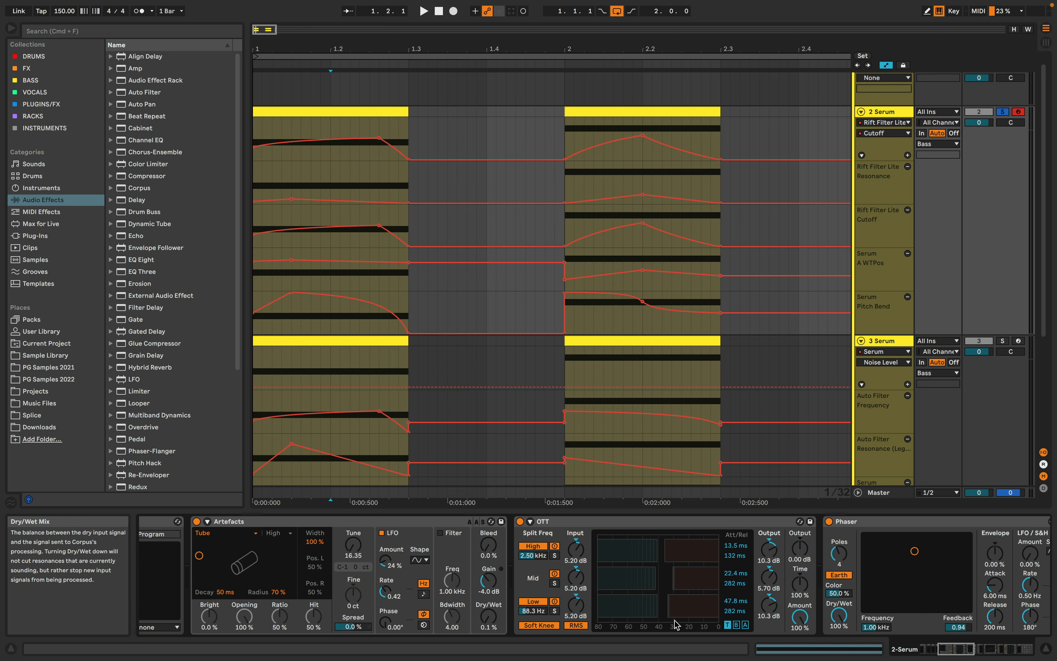
scroll(595, 552, "right", 10)
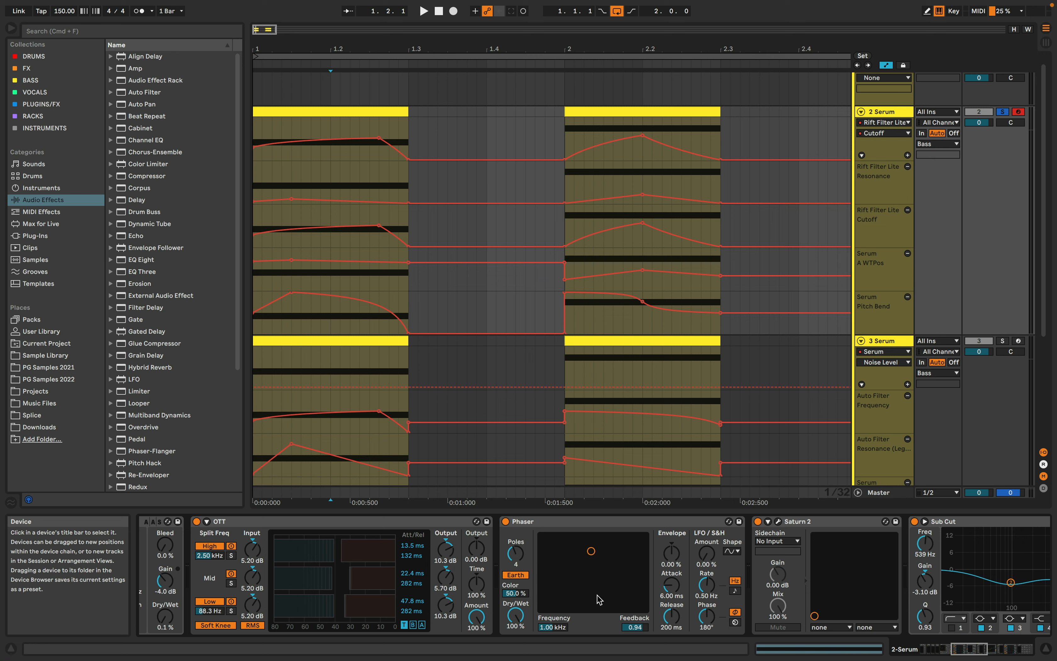
left_click(635, 627)
key("Delete")
key("space")
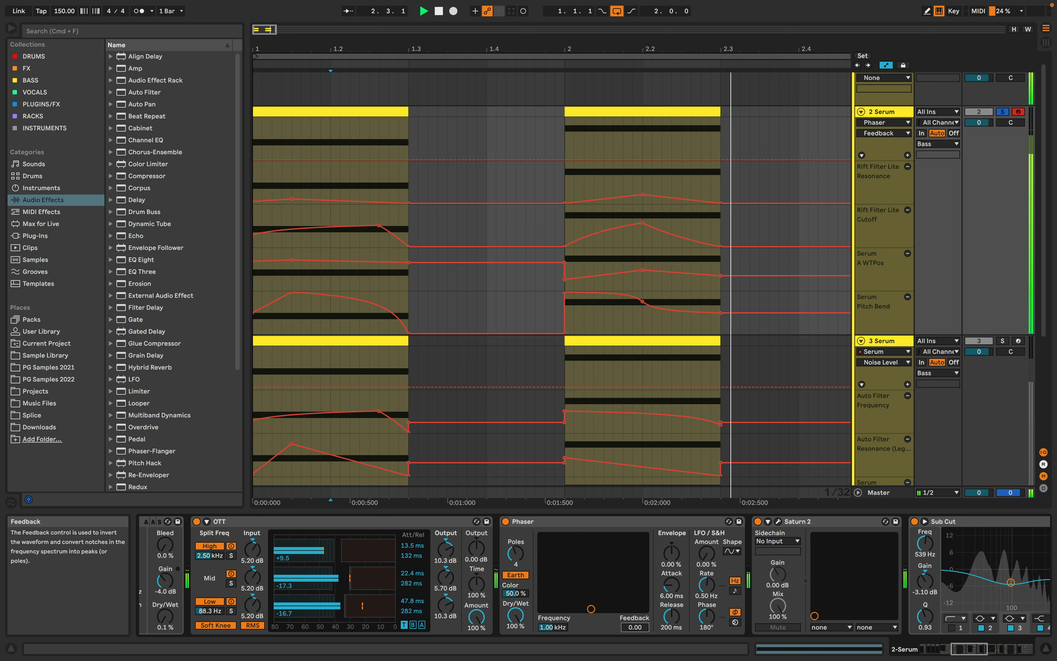
left_click_drag(635, 627, 634, 576)
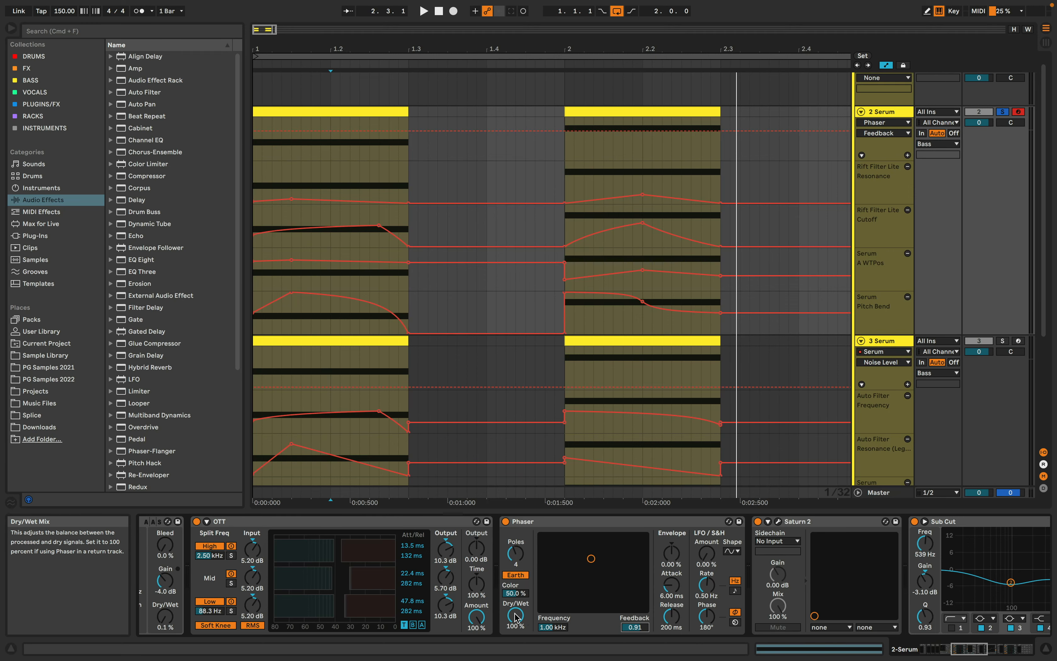
Widen the browser and expand the Legacy audio effects folder within the Core Library pack's devices.
left_click(31, 320)
left_click_drag(246, 178, 293, 178)
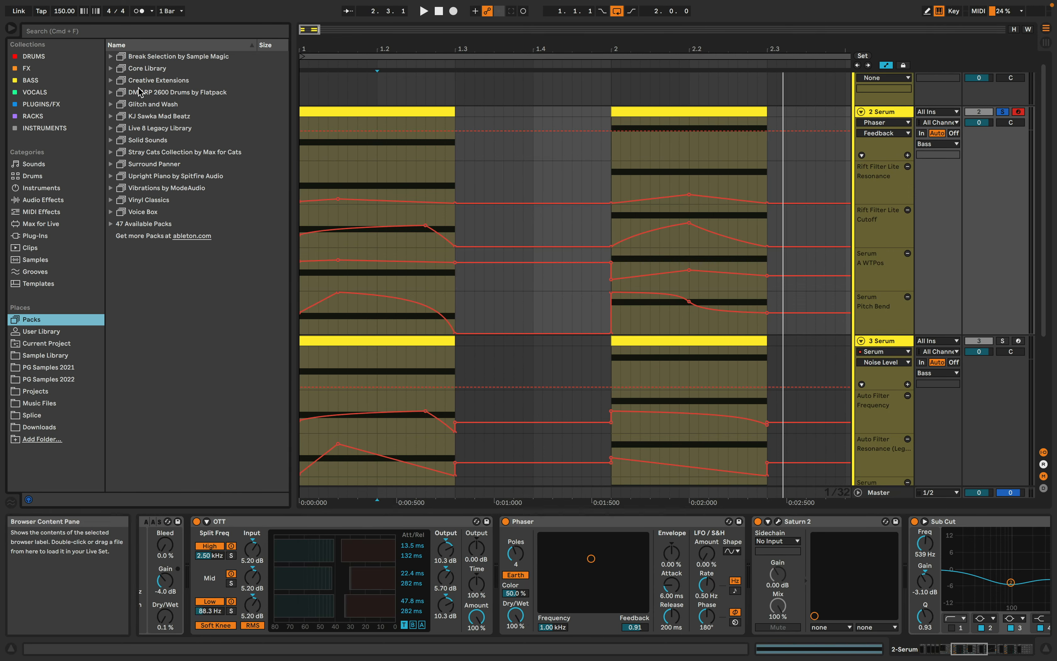
left_click(112, 70)
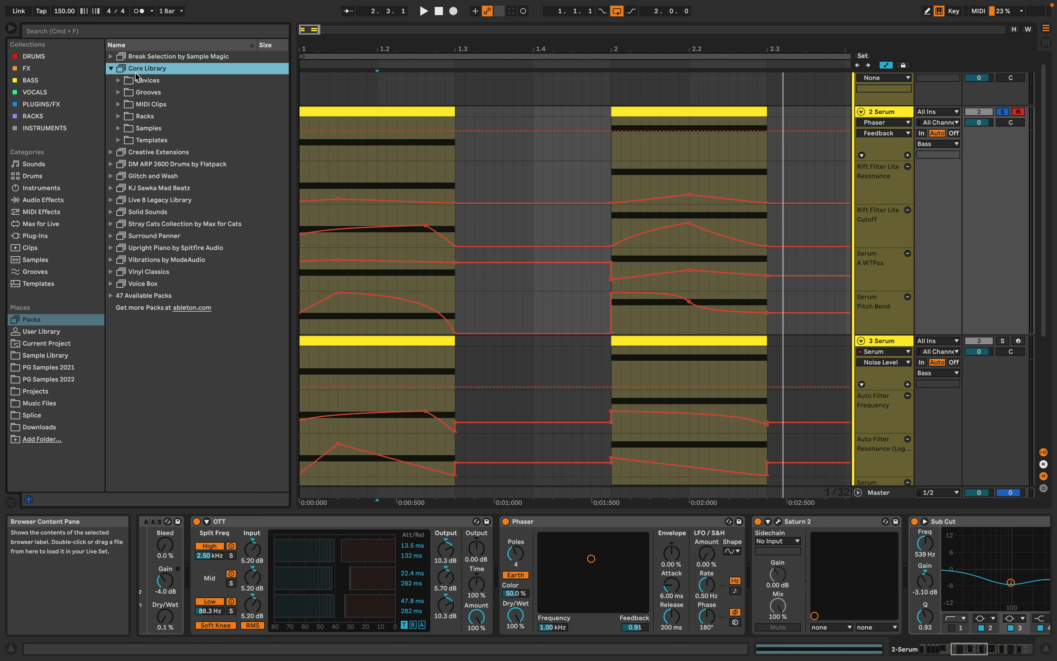
left_click(122, 81)
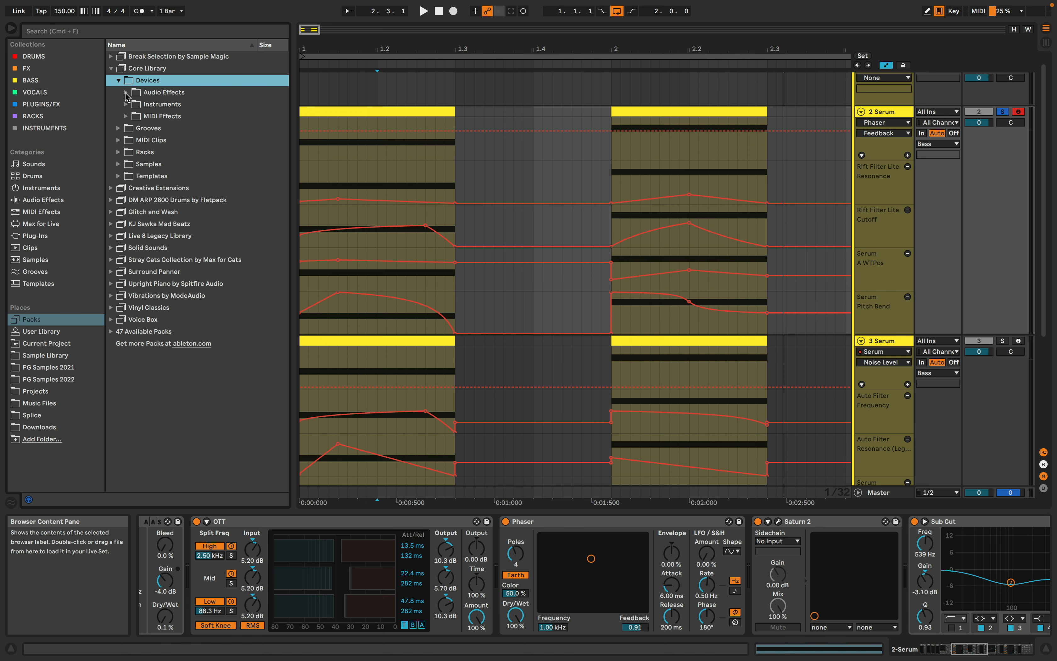
left_click(126, 92)
scroll(140, 196, "down", 10)
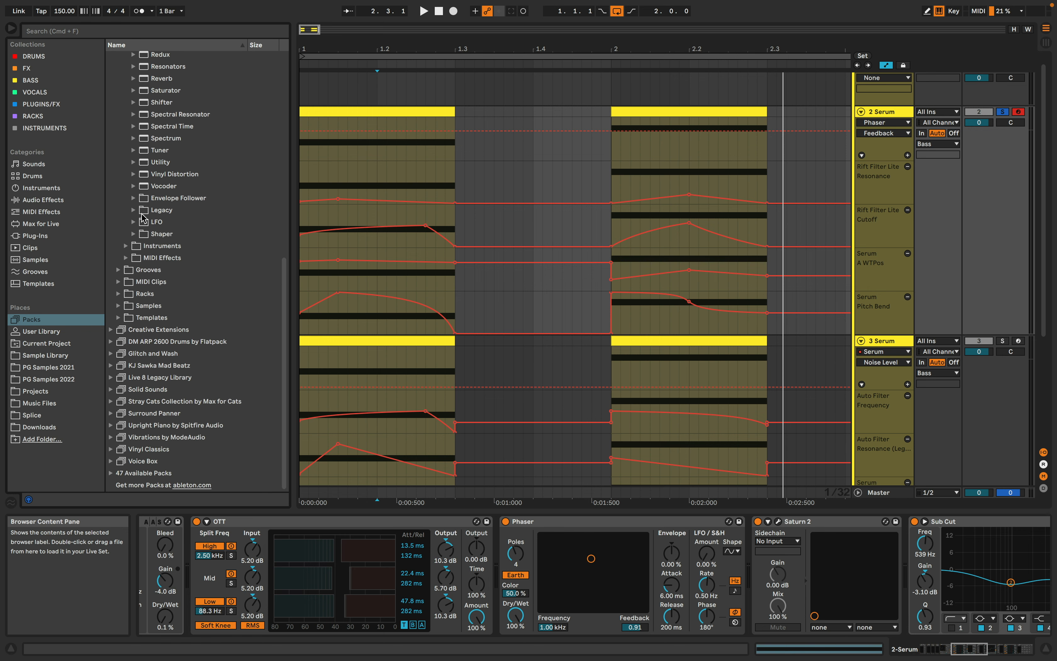
left_click(142, 214)
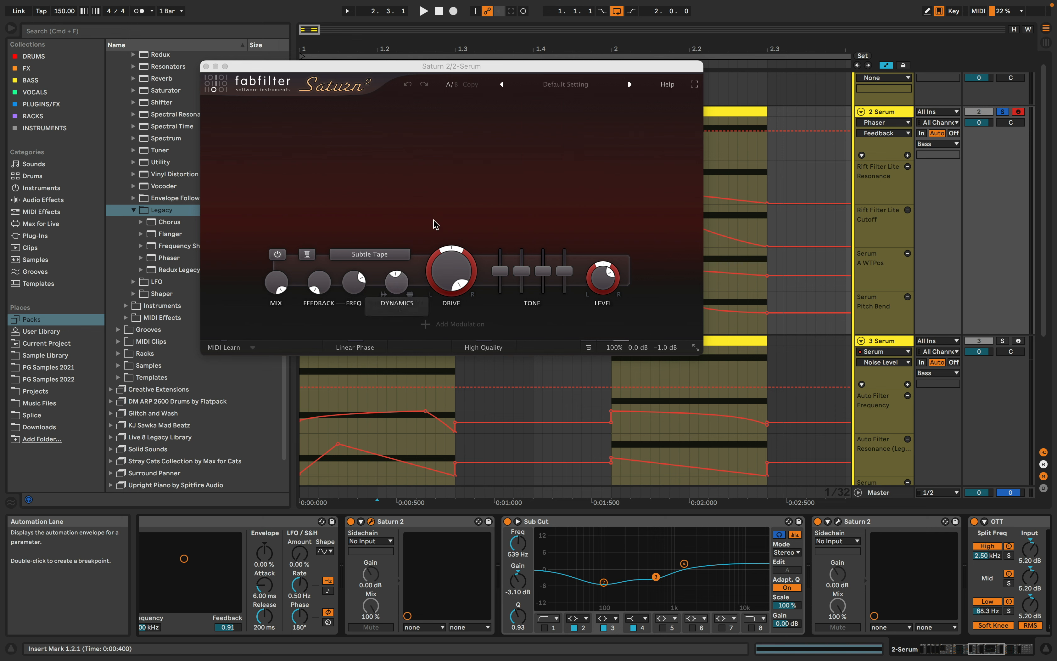
Compare the bass in playback with the Saturn 2 before Sub Cut bypassed and active, leaving it on.
left_click(351, 522)
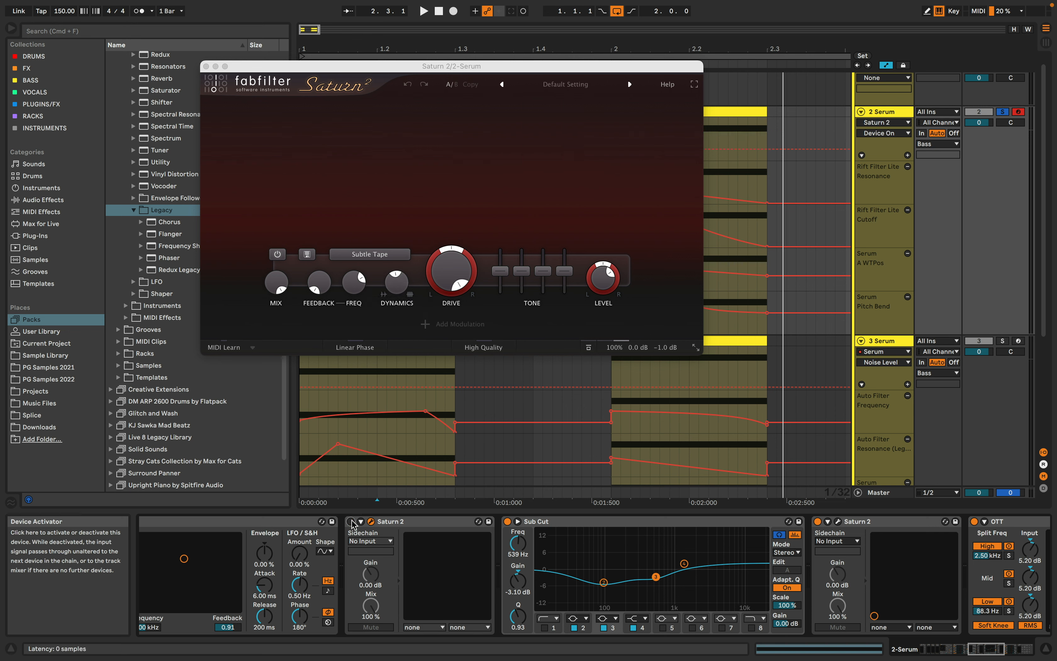
key("space")
left_click(351, 522)
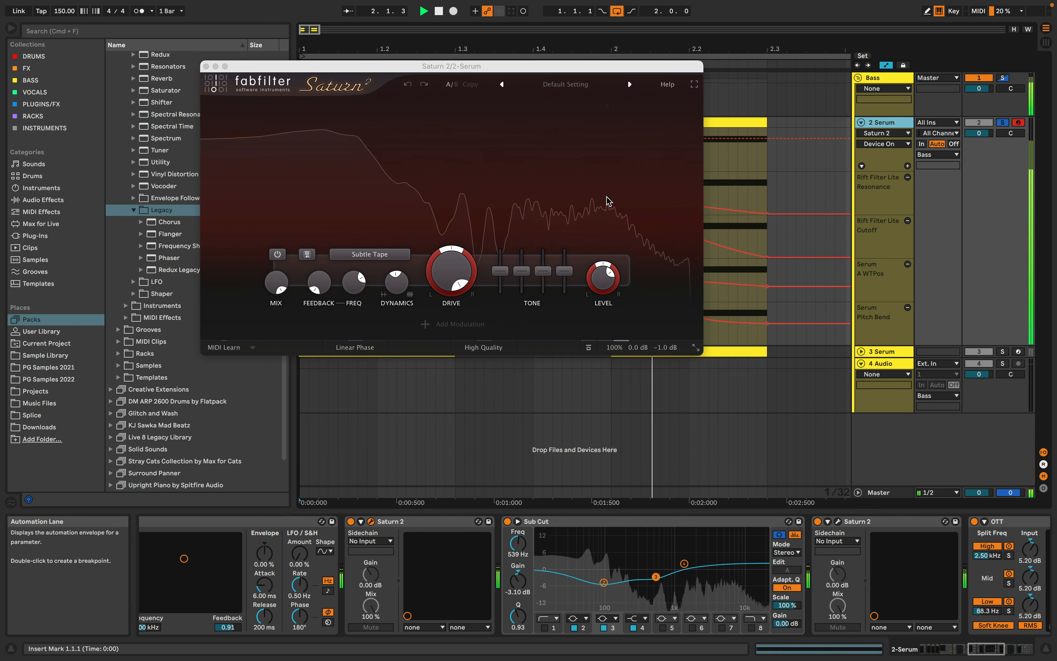
key("space")
left_click(351, 522)
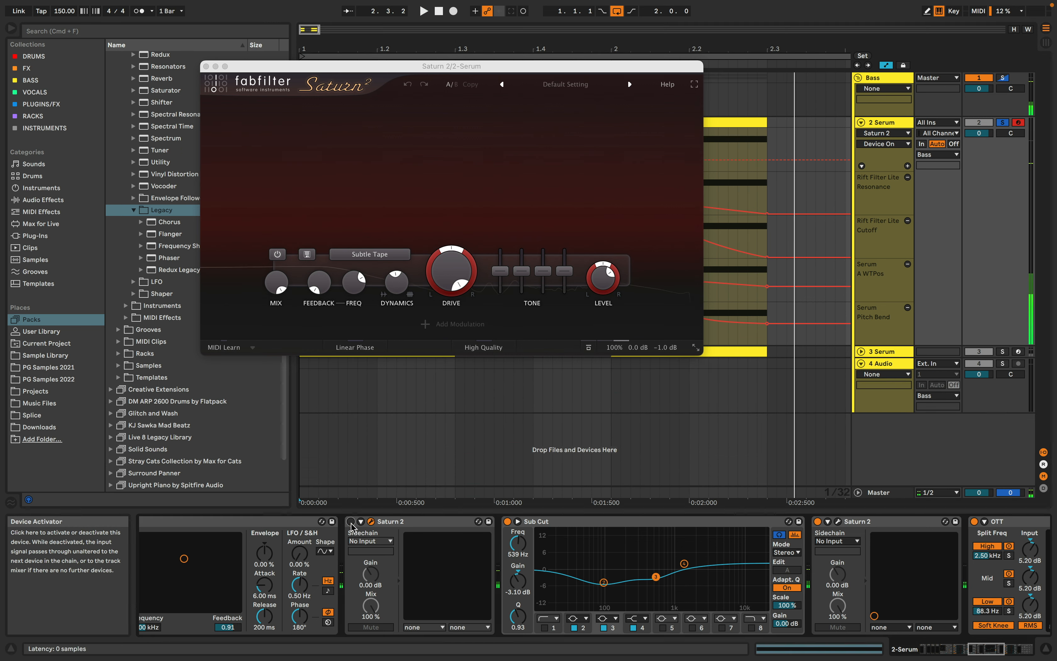
key("space")
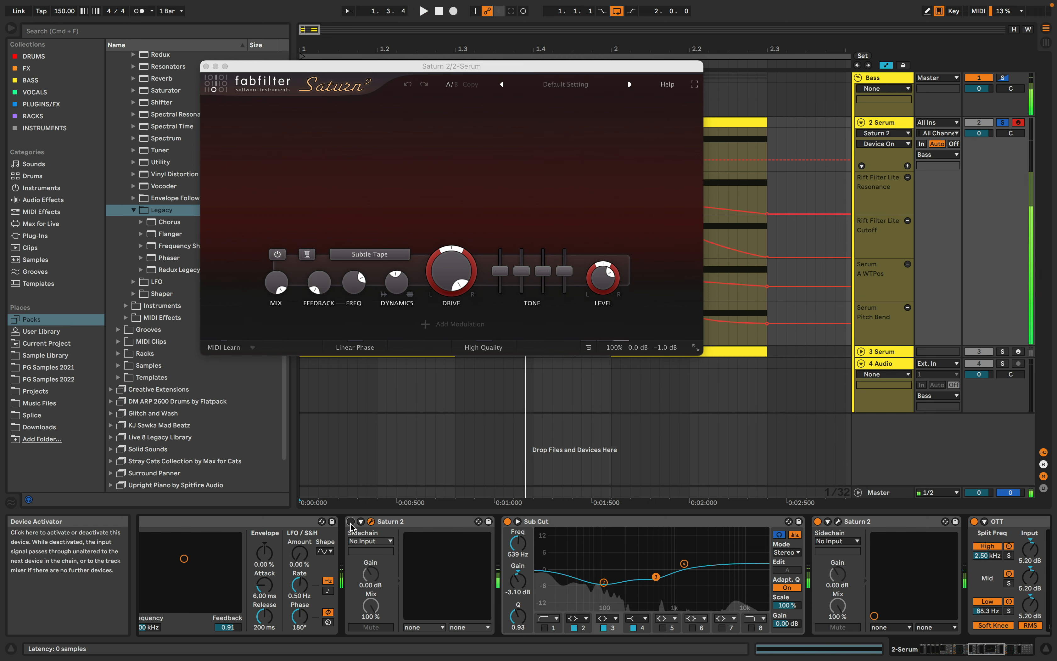
left_click(352, 521)
key("space")
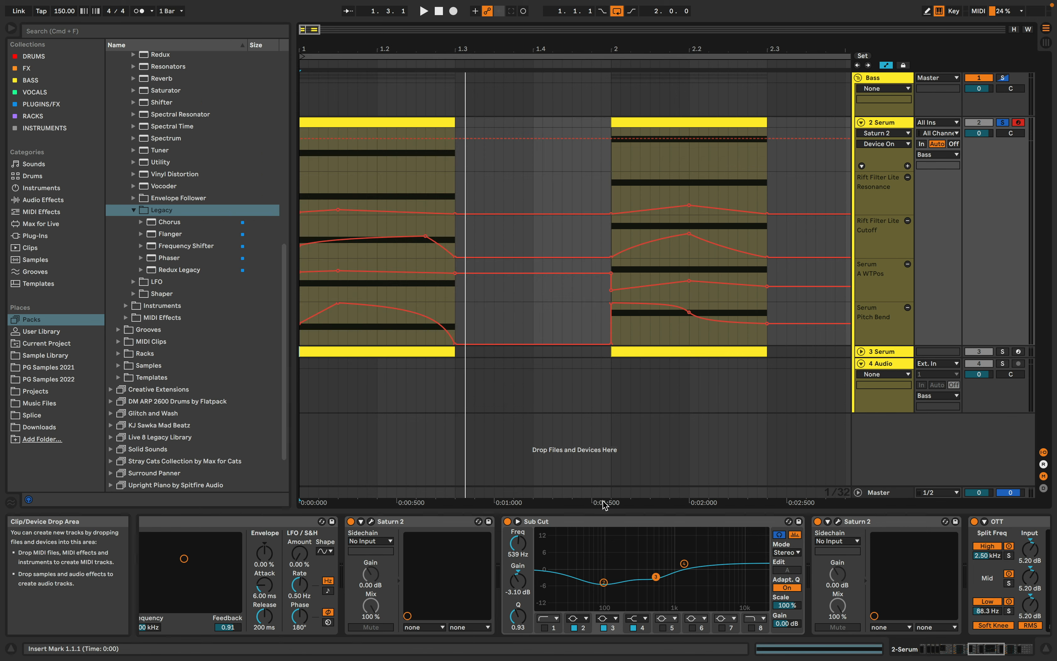
Compare the bass in playback with the Sub Cut EQ bypassed and active, leaving it on.
scroll(613, 536, "right", 4)
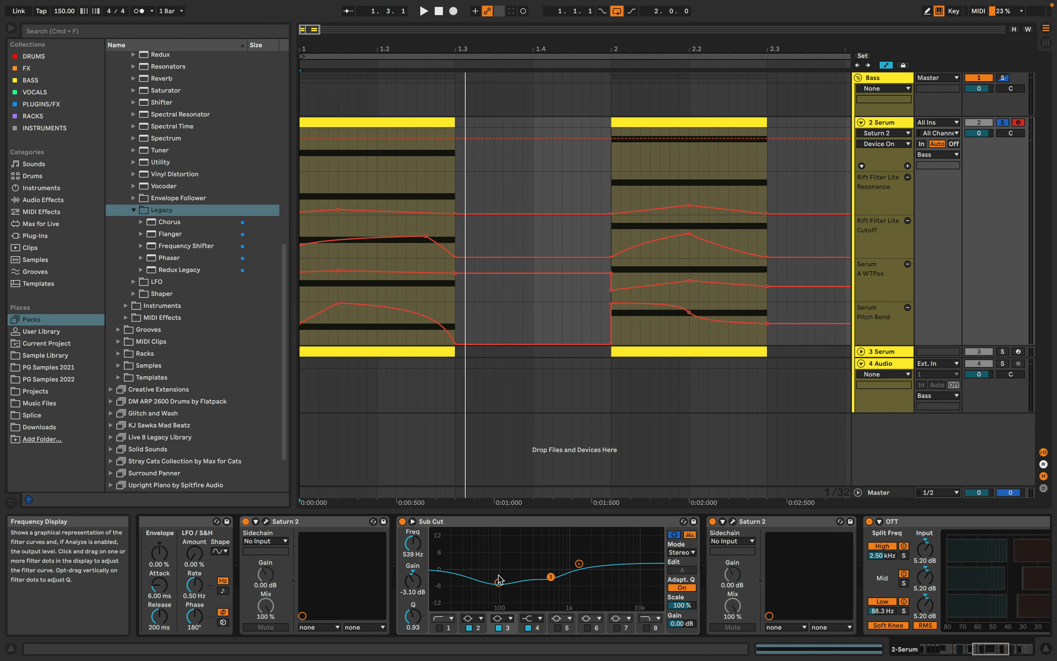
key("space")
left_click(402, 522)
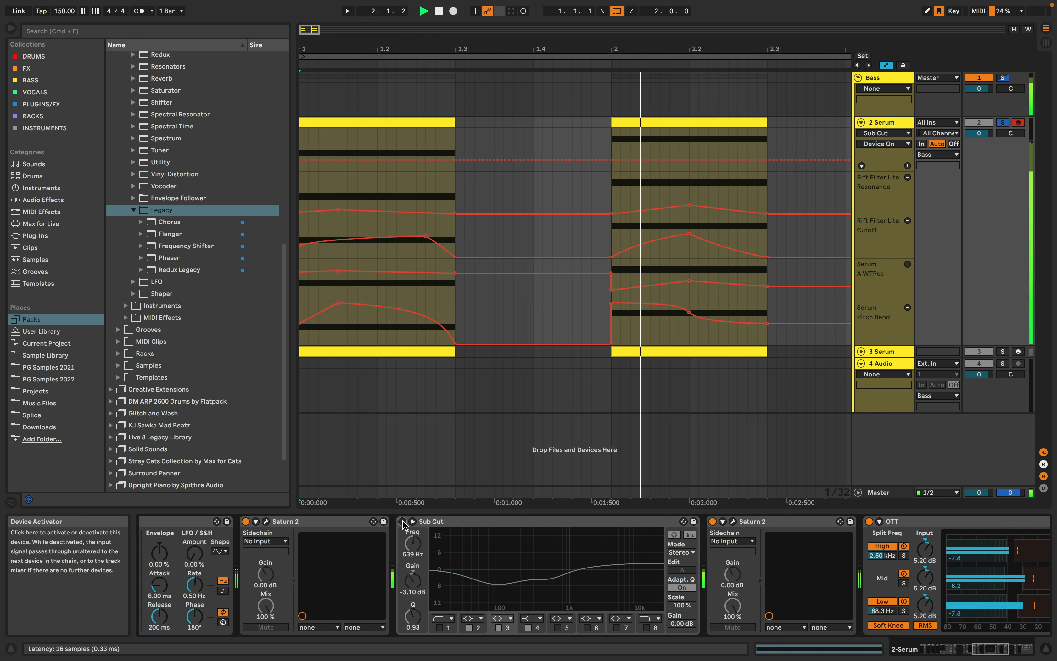
left_click(403, 522)
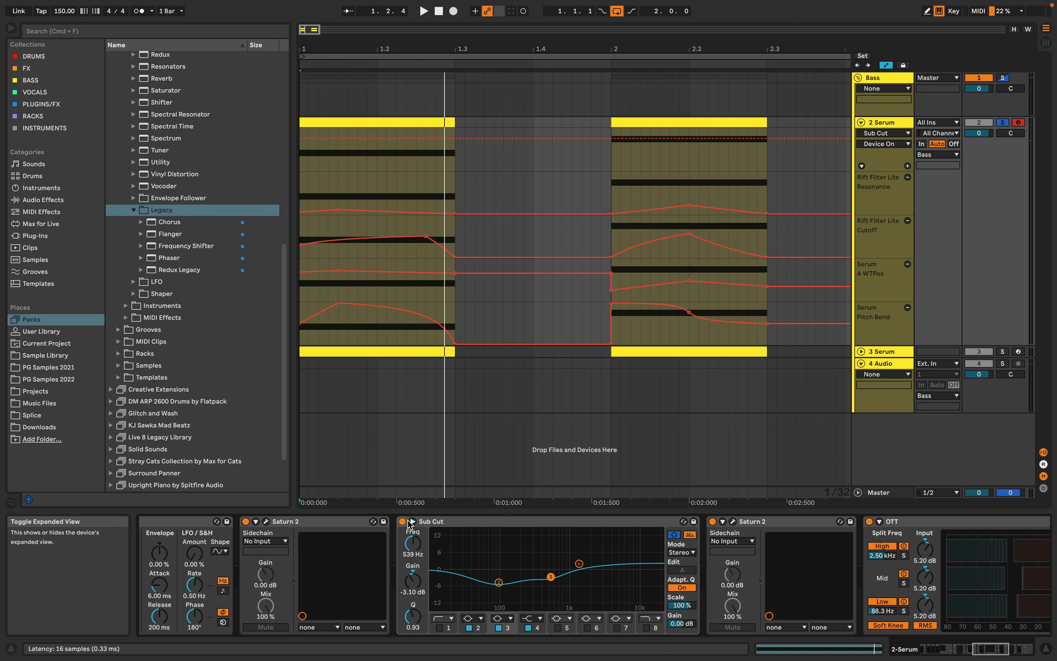
key("space")
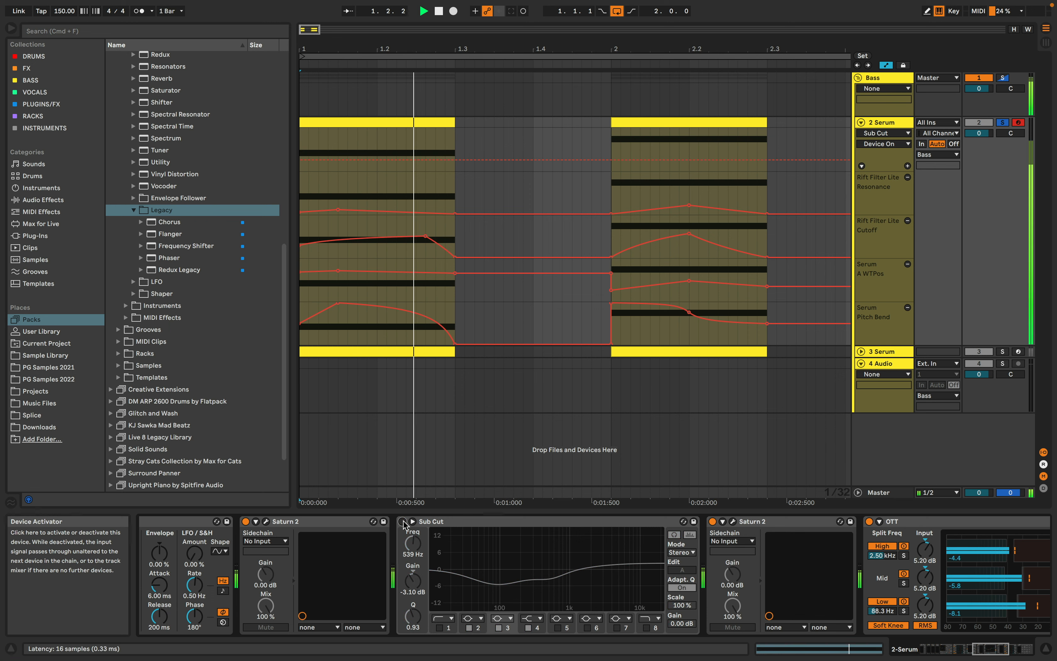
key("space")
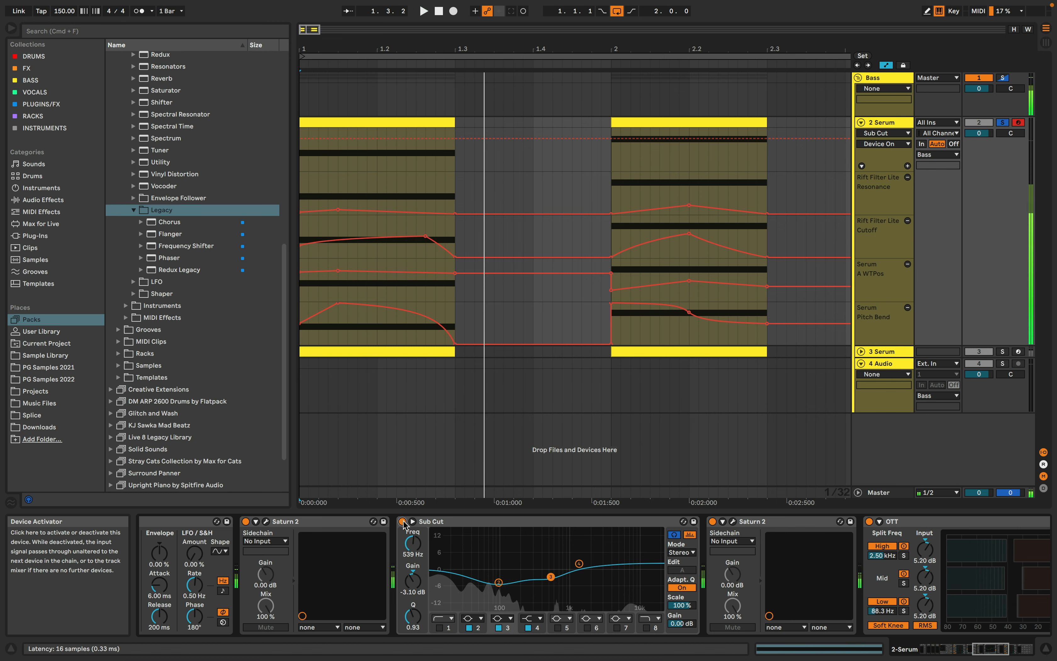
Open the plug-in window of the Saturn 2 that follows the Sub Cut EQ and place it over the arrangement.
scroll(570, 574, "right", 3)
scroll(569, 574, "right", 2)
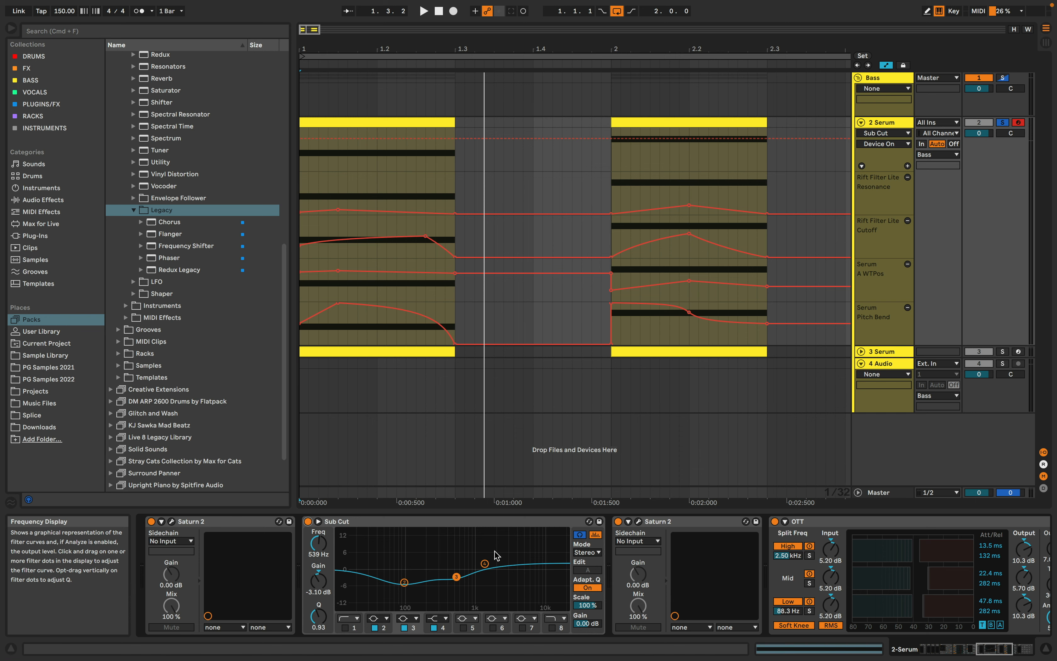
scroll(497, 555, "right", 5)
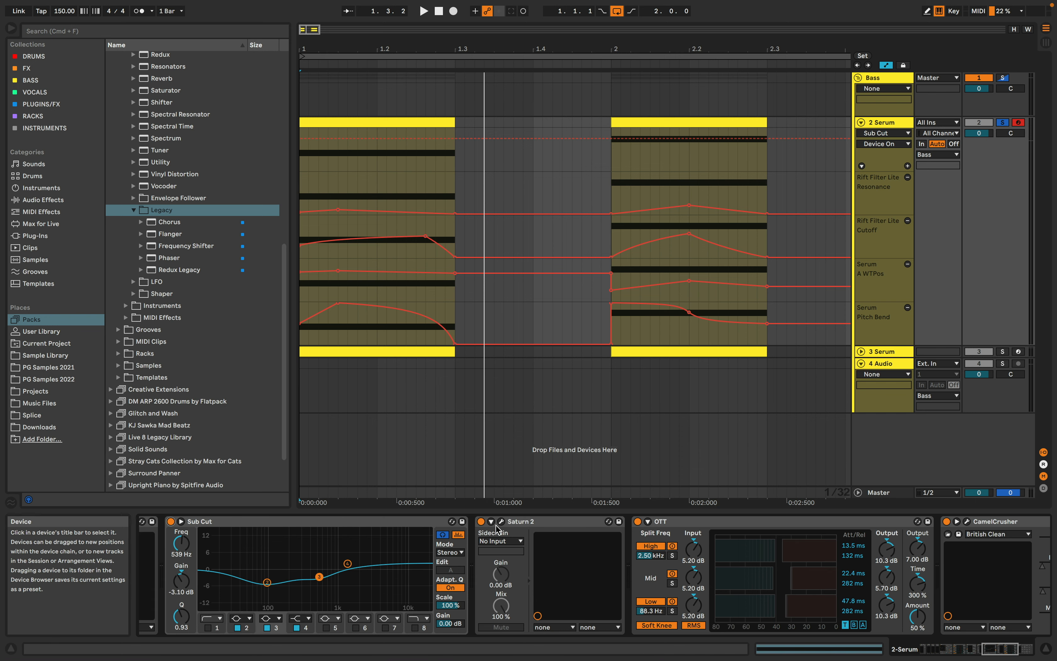
left_click(501, 521)
double_click(476, 155)
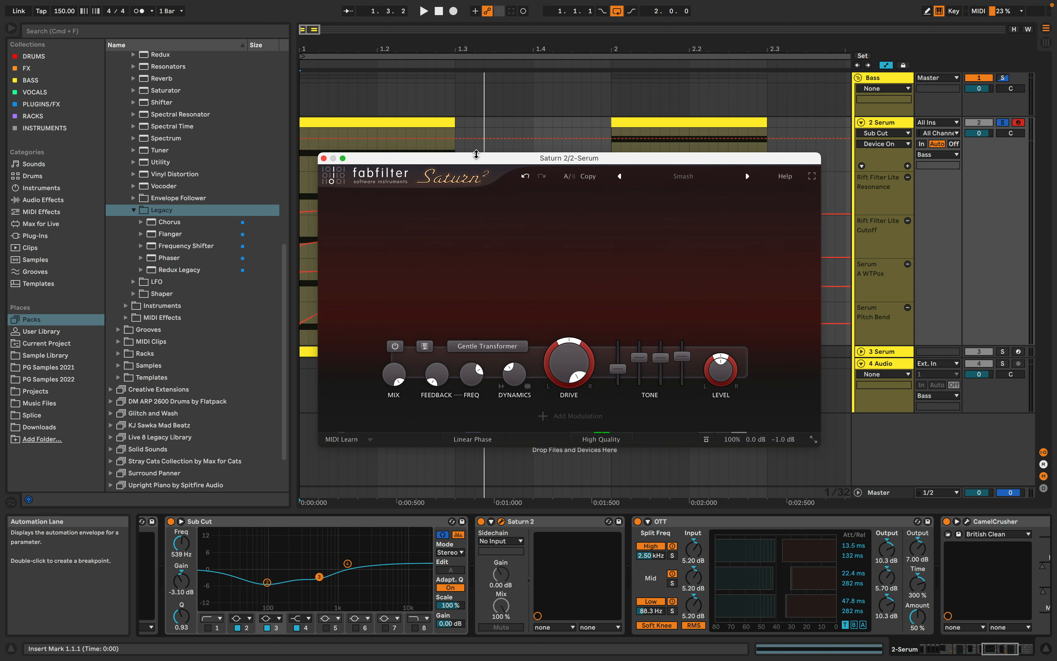
left_click_drag(470, 9, 410, 54)
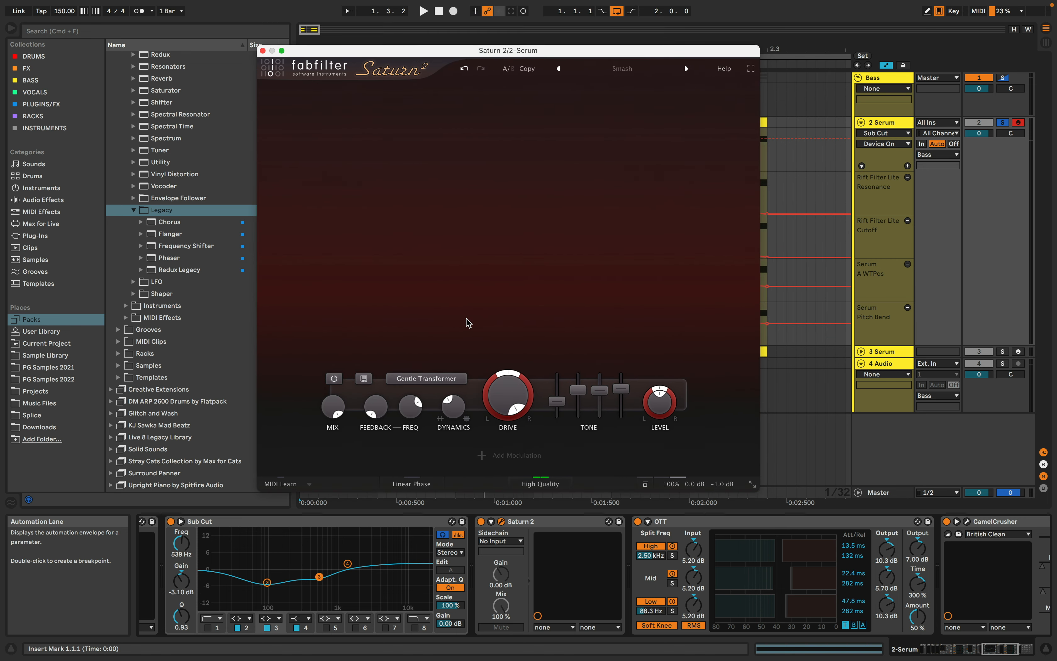
Examine this Saturn 2's band 1 style choices, dynamics, and bass and mid tone settings, and close its window.
left_click(430, 379)
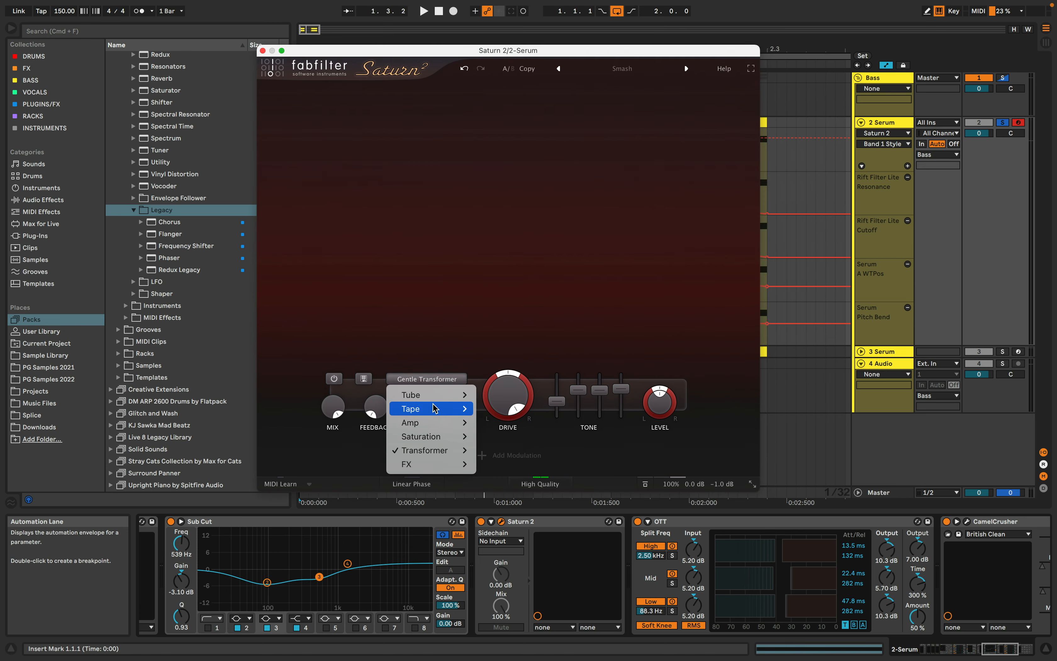
mouse_move(437, 450)
left_click(484, 467)
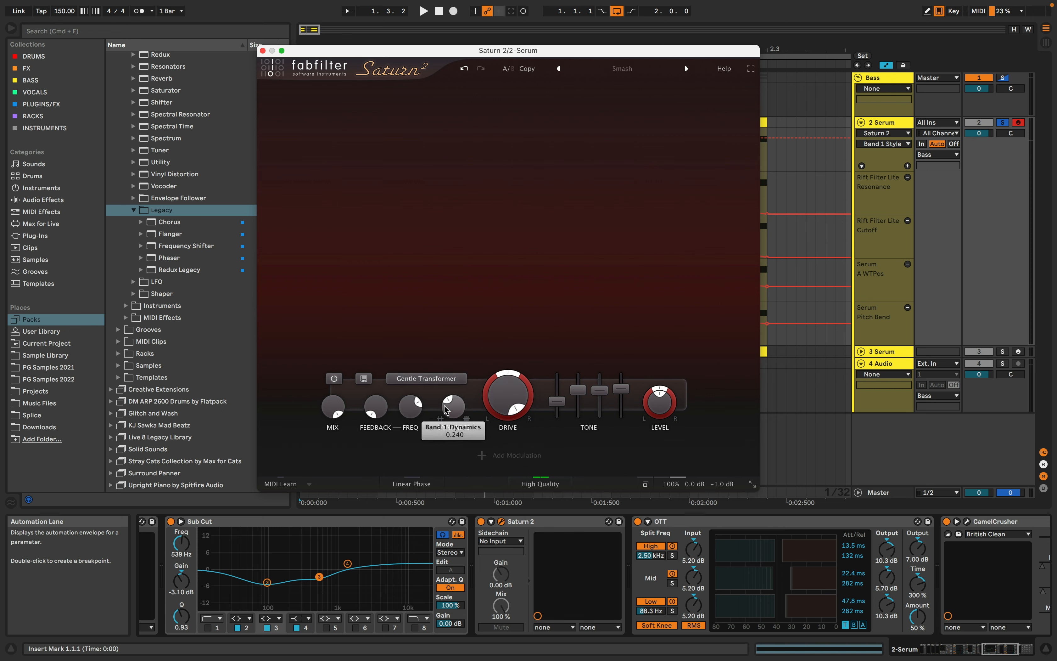
mouse_move(453, 410)
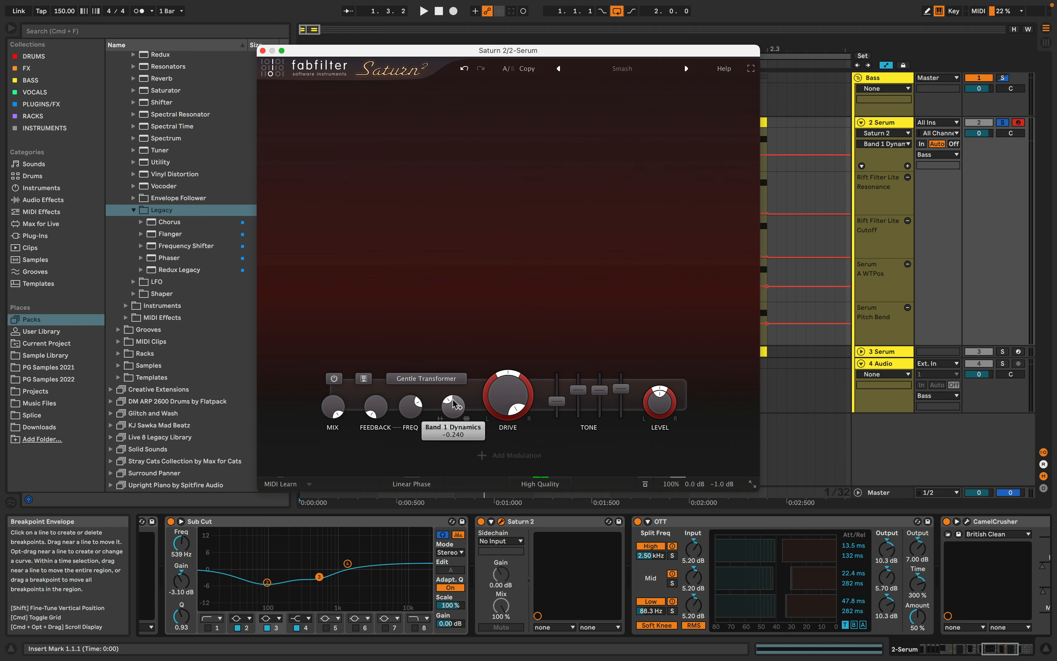
left_click_drag(562, 50, 475, 166)
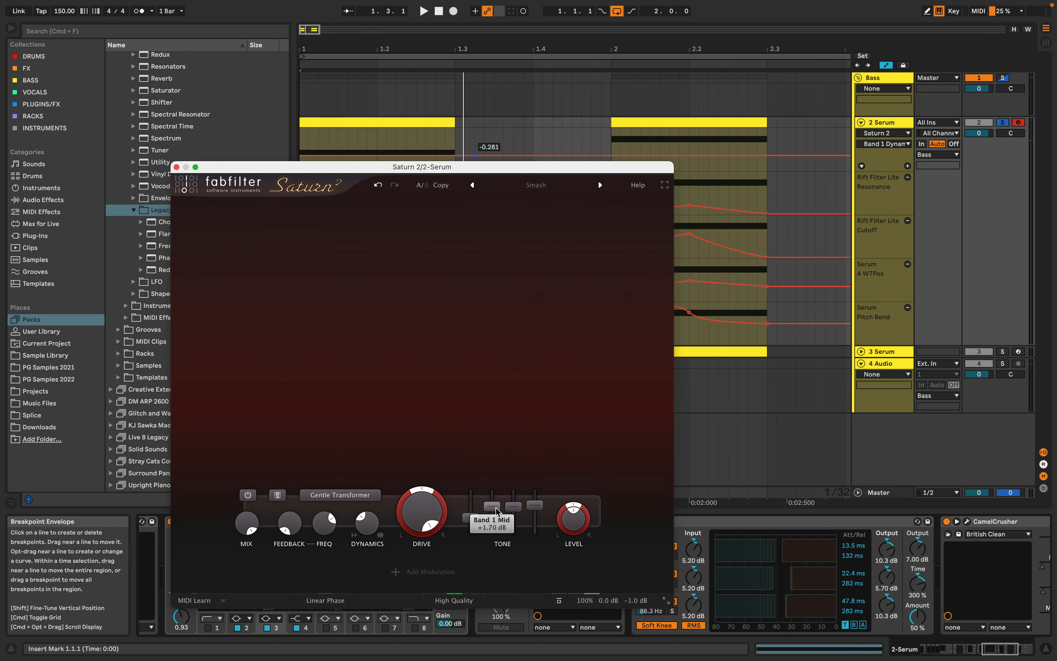
mouse_move(496, 510)
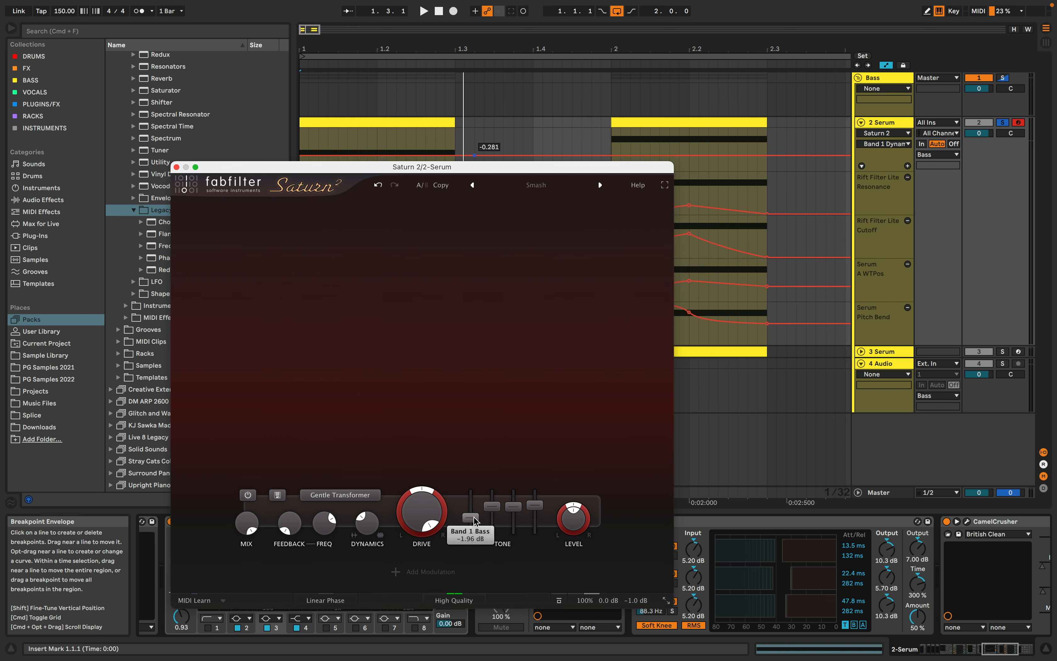
left_click(176, 167)
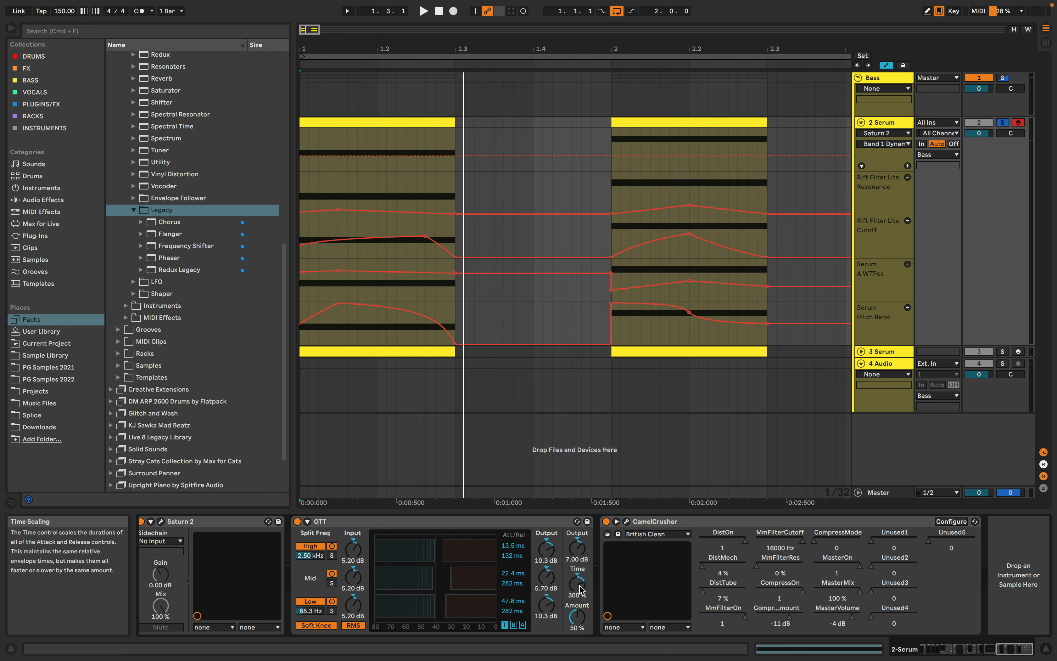
Raise the time scaling of the OTT before CamelCrusher to 355 %.
left_click_drag(581, 590, 579, 555)
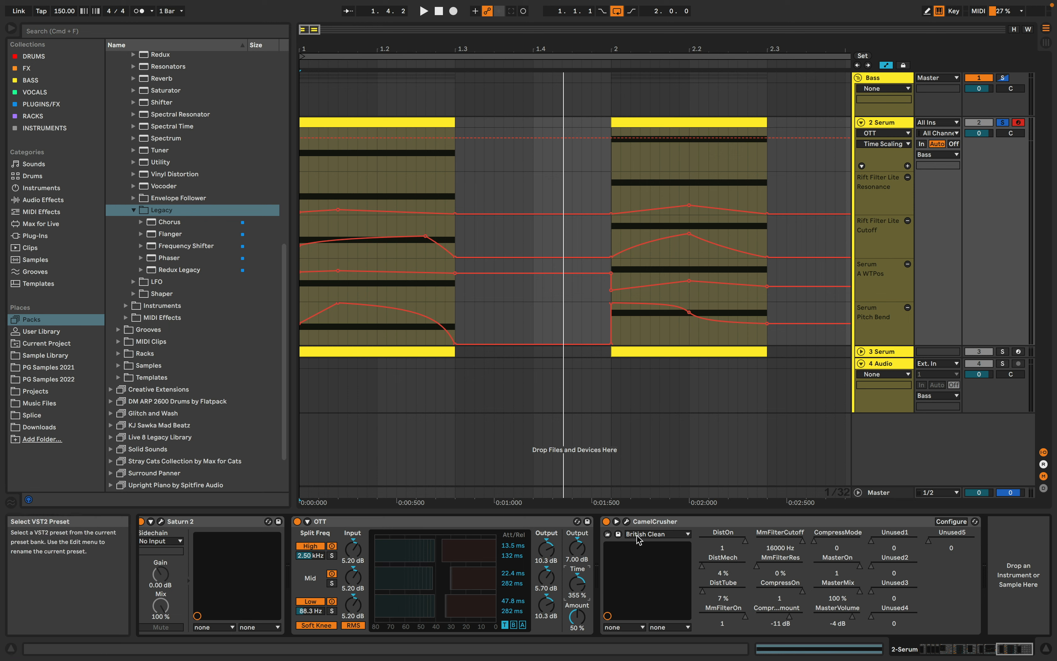
View the CamelCrusher plug-in window, and compare the bass in playback with the effect bypassed and active, leaving it on.
left_click(627, 521)
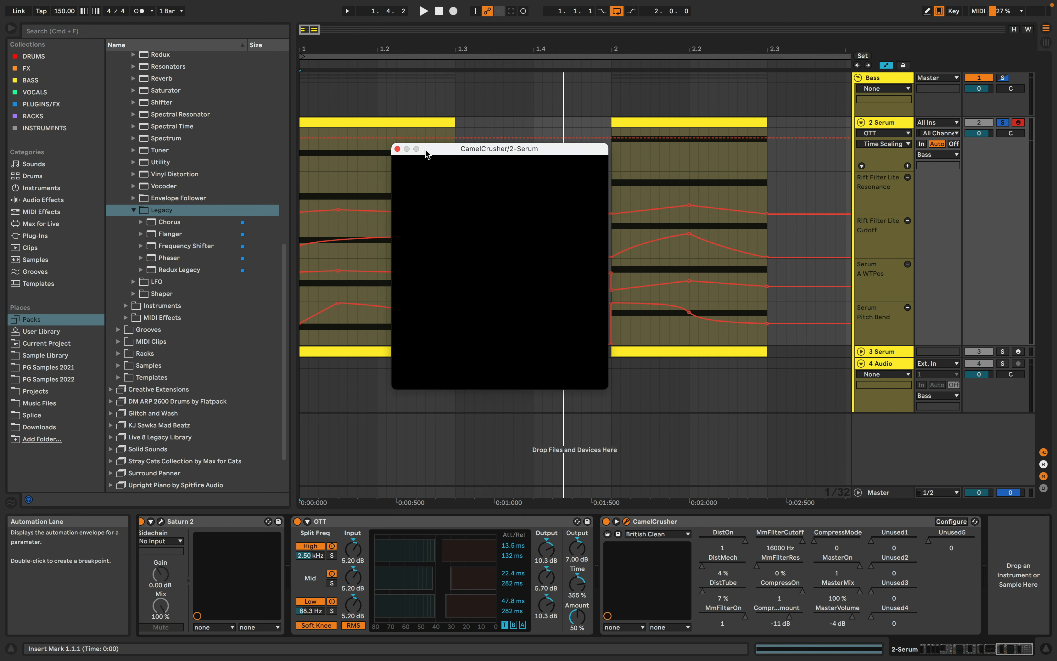
left_click_drag(426, 154, 512, 130)
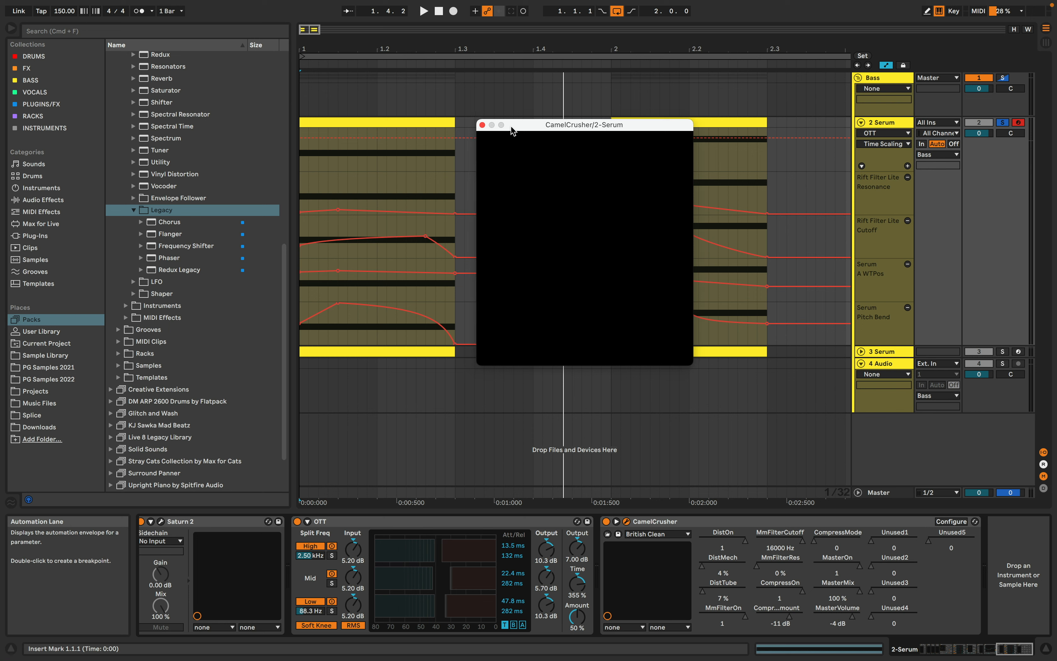
left_click(483, 125)
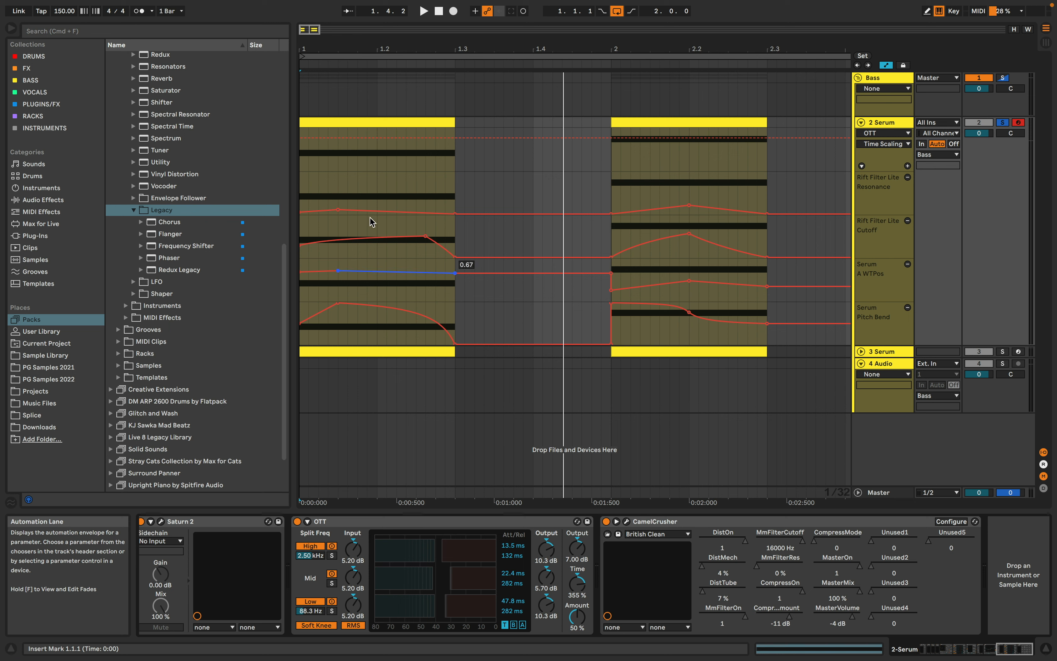
left_click(607, 522)
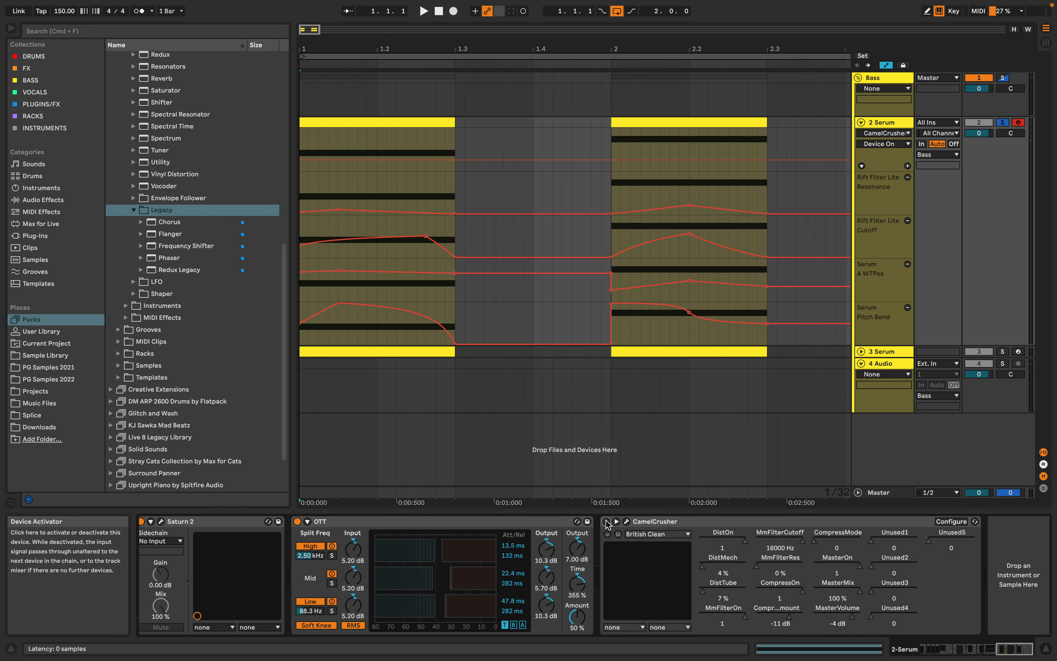
key("space")
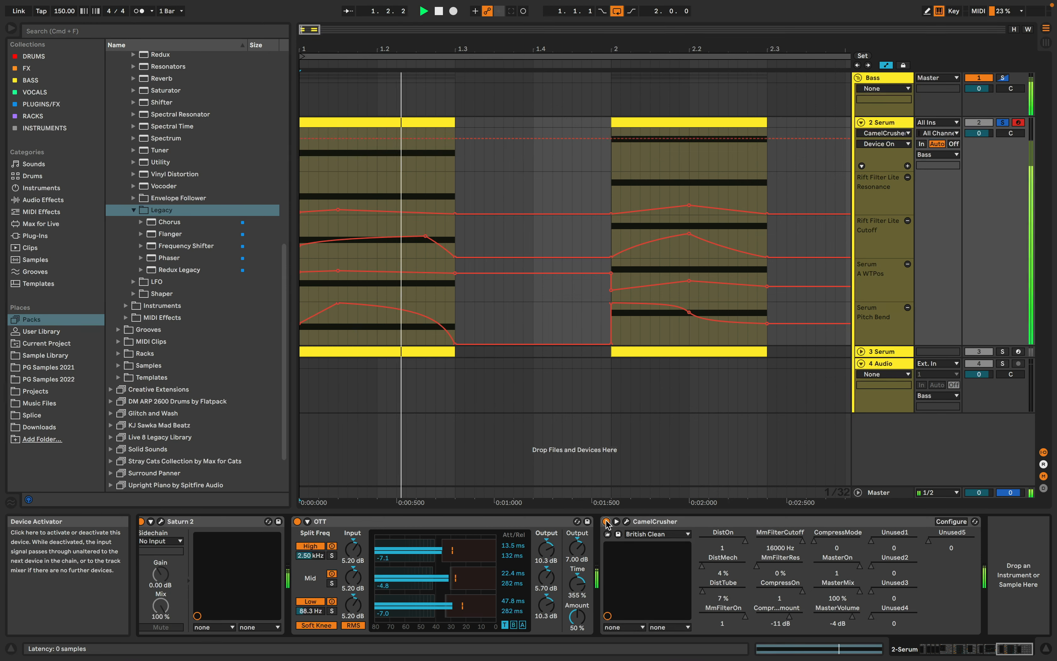
key("space")
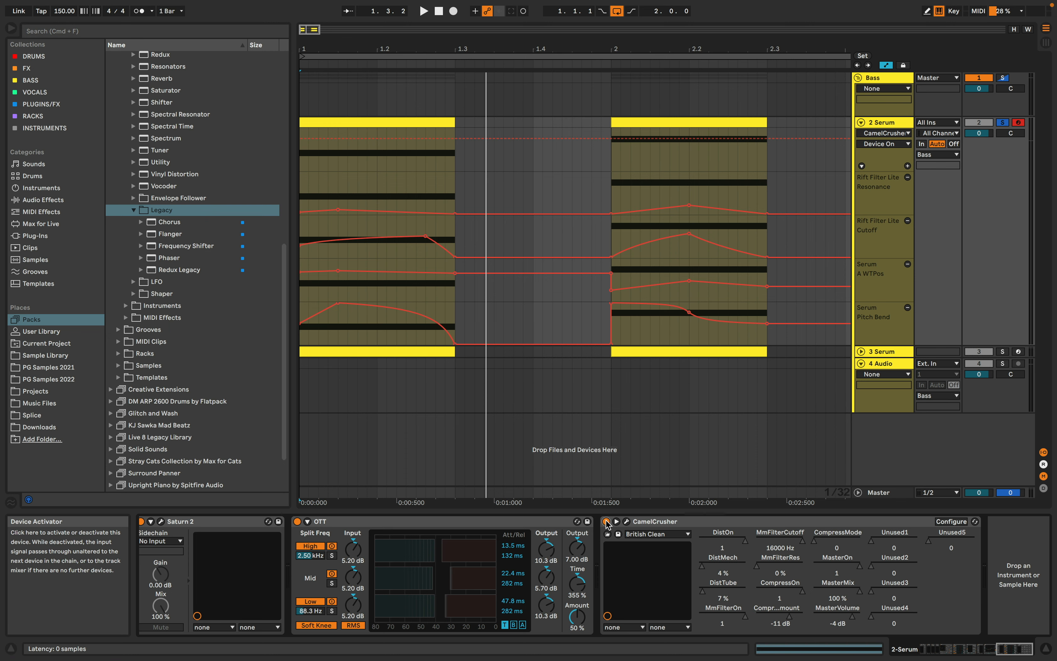
Examine the 3 Serum track's effects chain and compare its automation curves with those of the 2 Serum track.
scroll(607, 525, "left", 10)
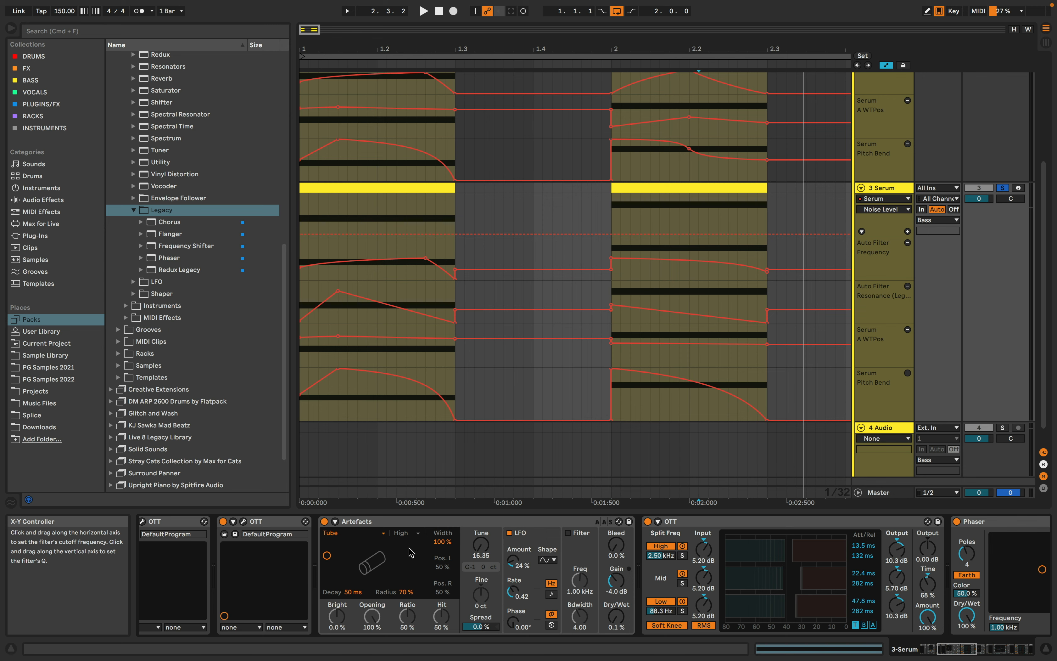
scroll(429, 326, "up", 5)
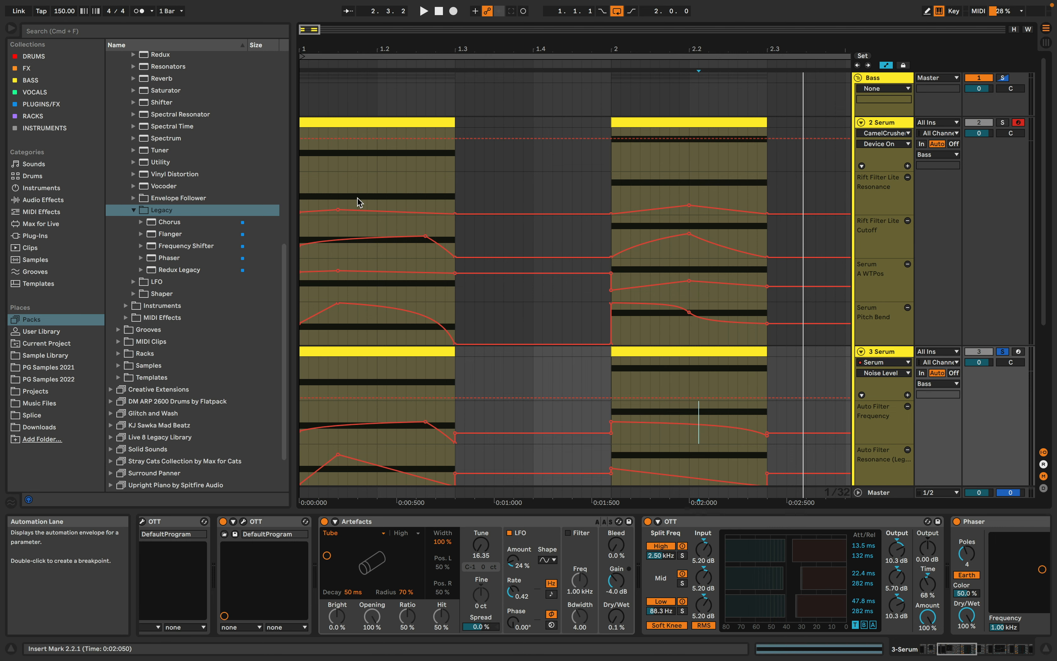
scroll(359, 202, "down", 1)
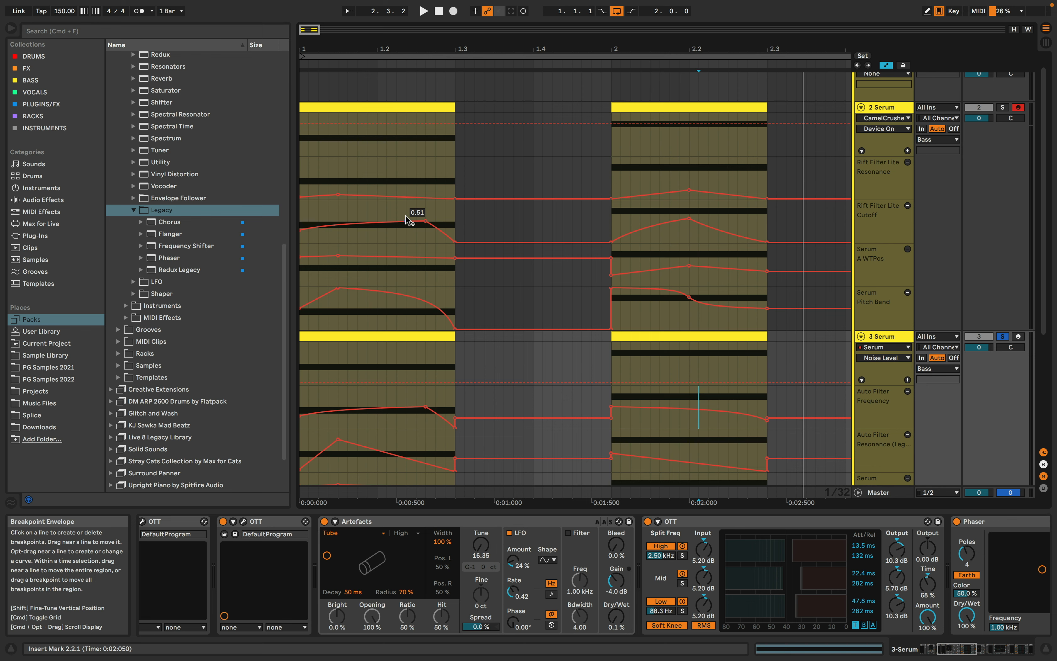
scroll(410, 221, "down", 5)
scroll(410, 222, "up", 5)
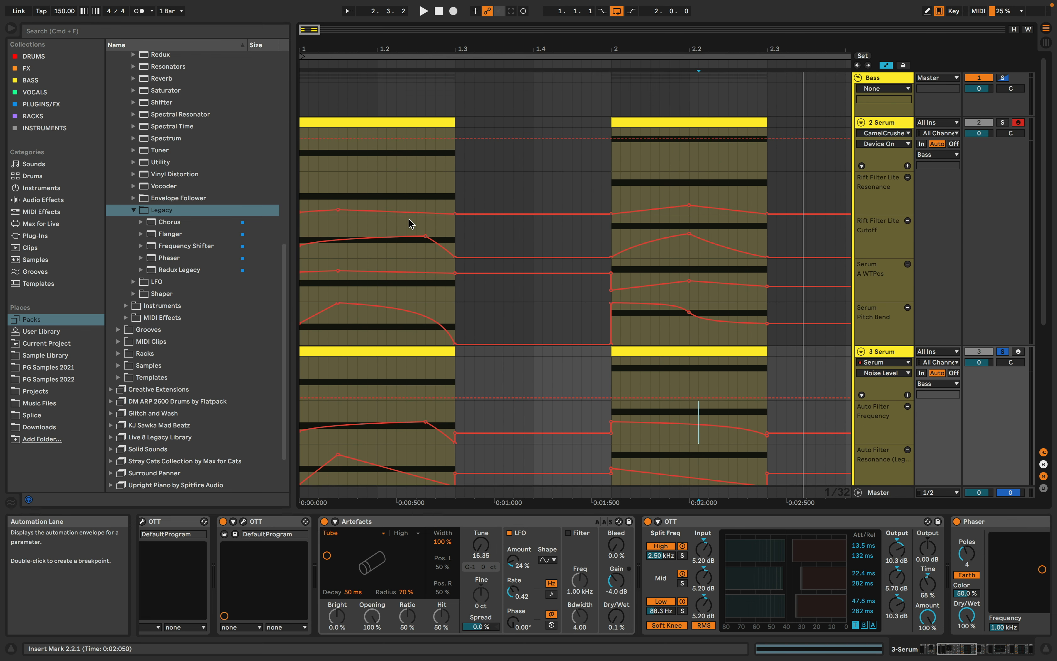